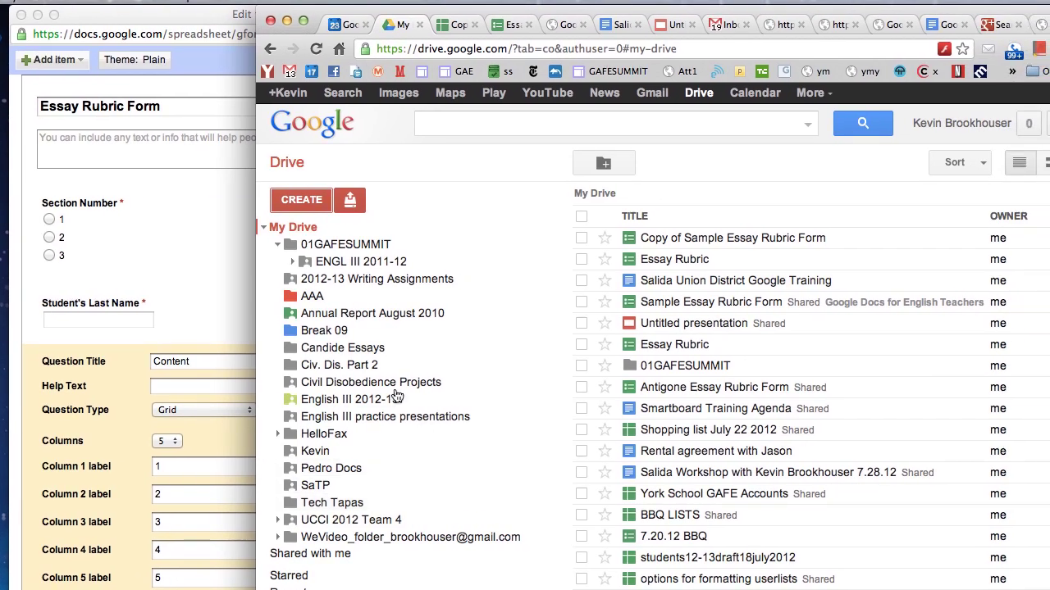
Create a new form in Drive and title it "Essay Rubric".
{"action": "left_click", "coordinate": [301, 201]}
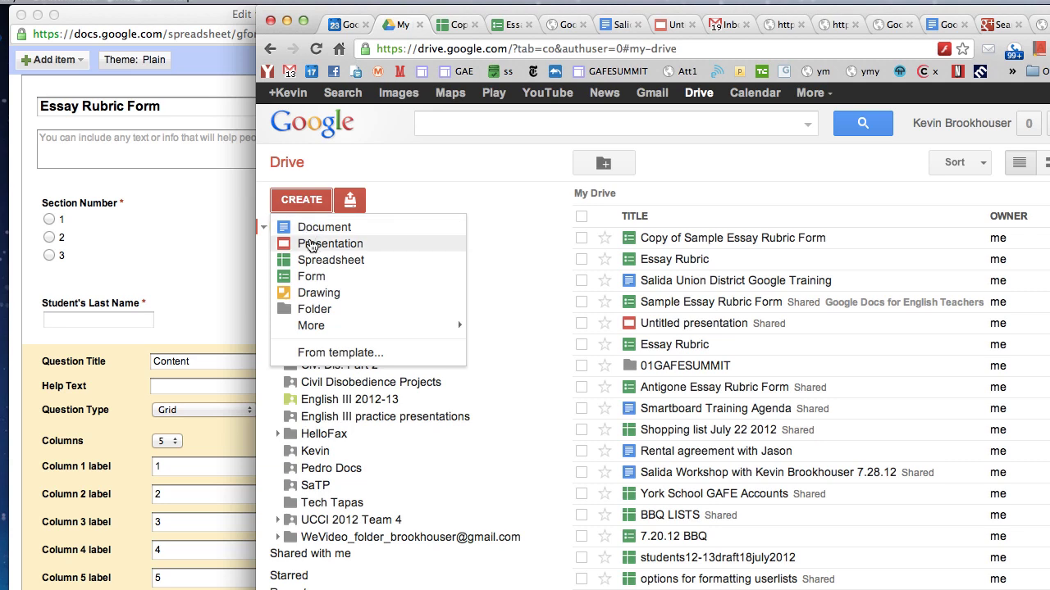
{"action": "left_click", "coordinate": [309, 278]}
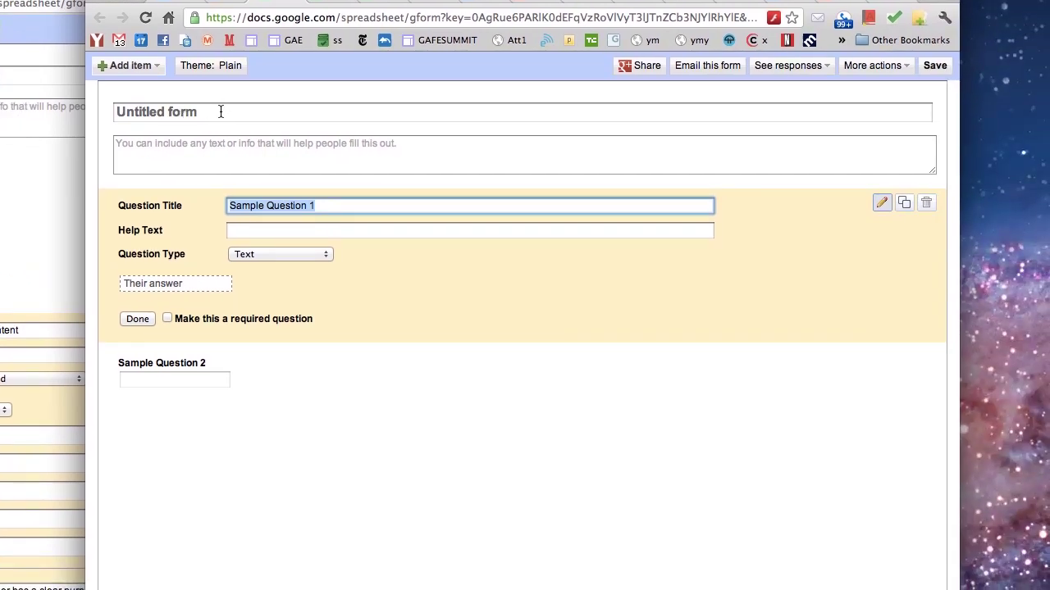
{"action": "left_click", "coordinate": [221, 111]}
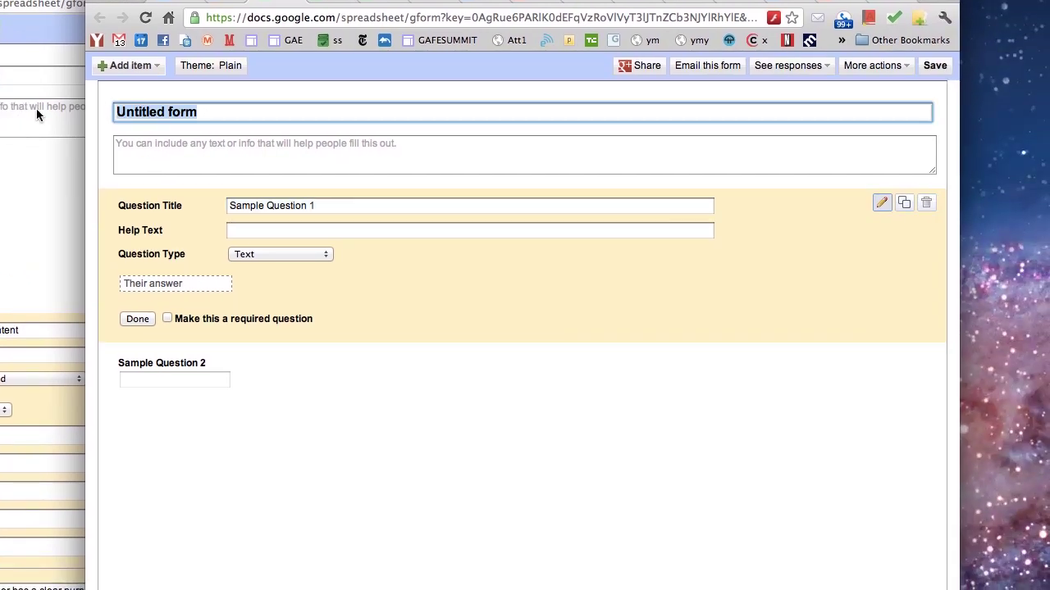
{"action": "type", "text": "E"}
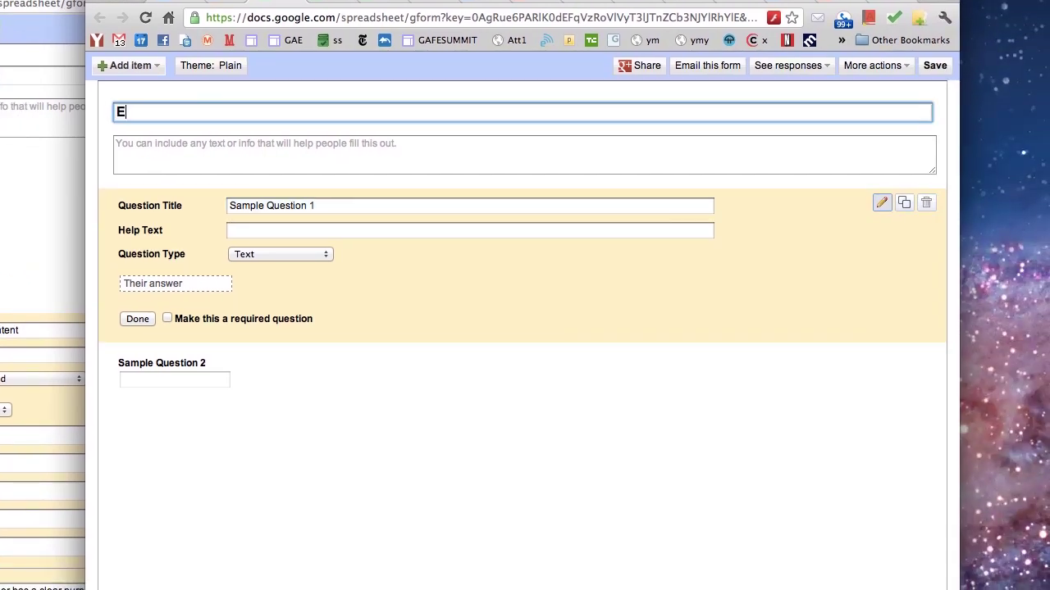
{"action": "type", "text": "ssay Rubric"}
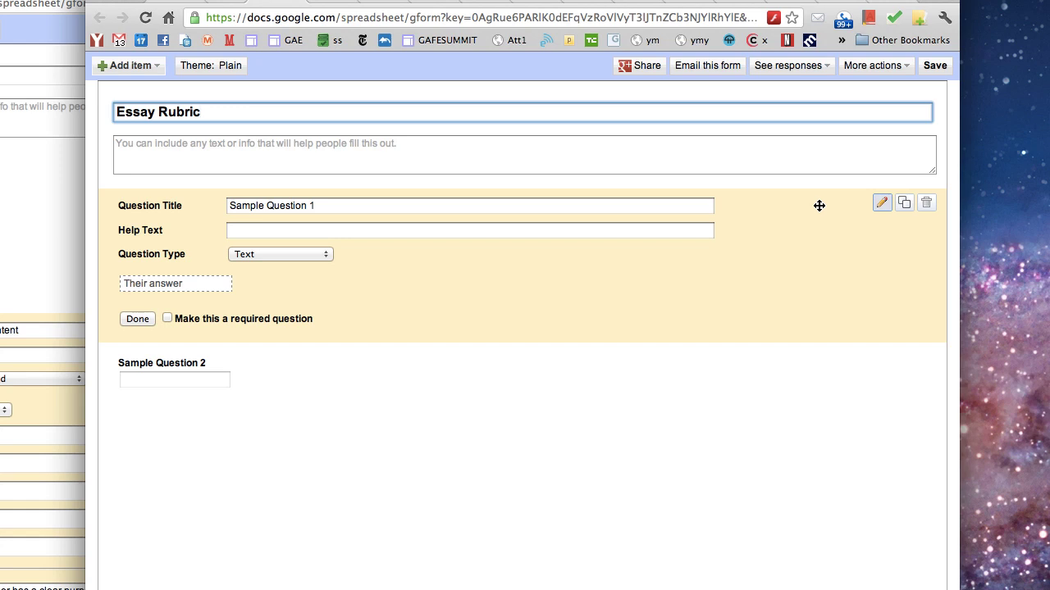
Make the first sample question a Multiple choice question titled "Section Number".
{"action": "left_click", "coordinate": [310, 255]}
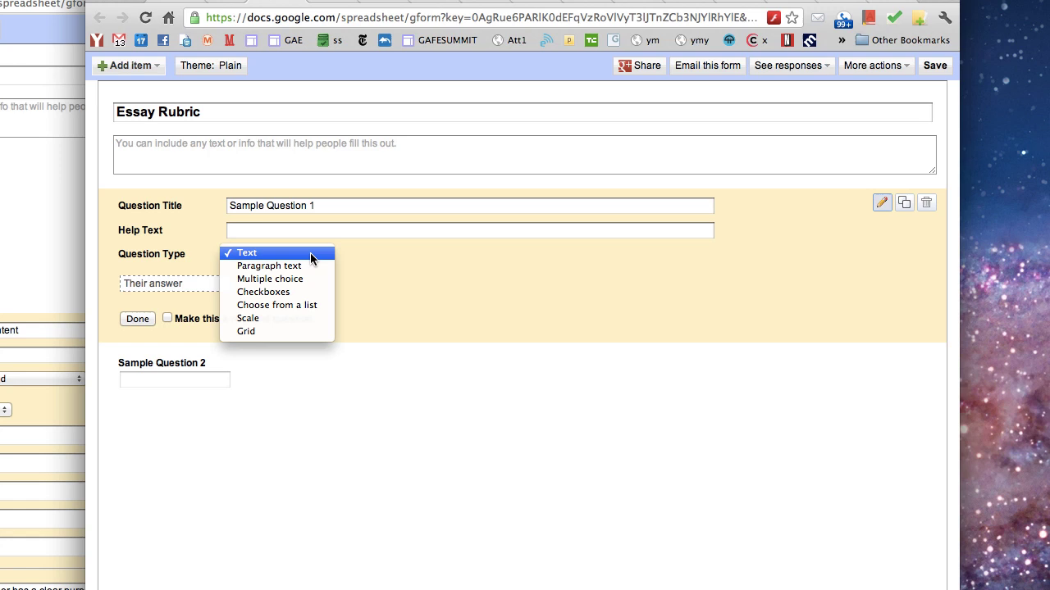
{"action": "left_click", "coordinate": [292, 279]}
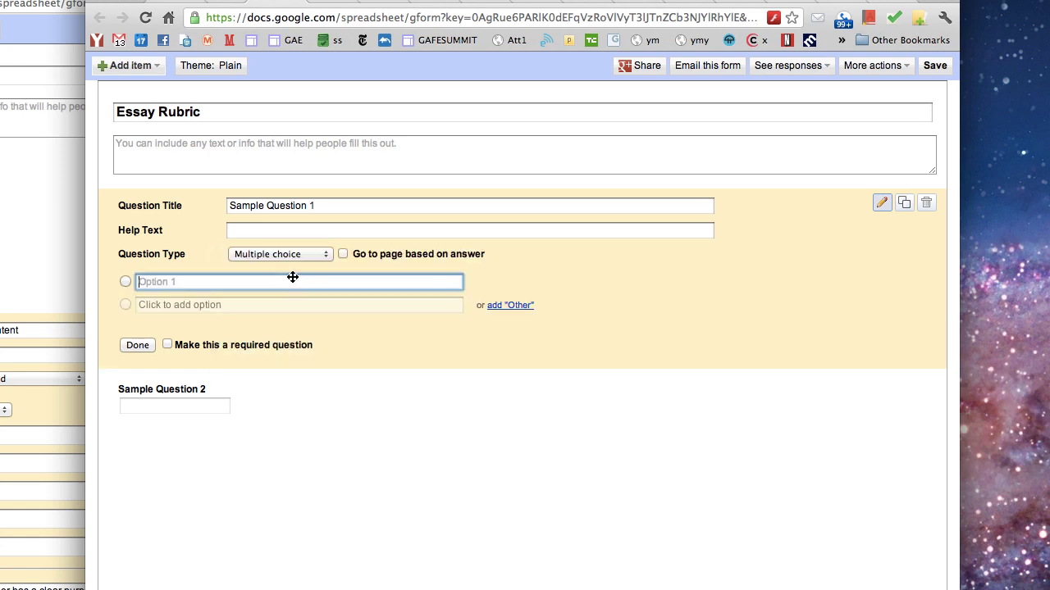
{"action": "left_click", "coordinate": [284, 205]}
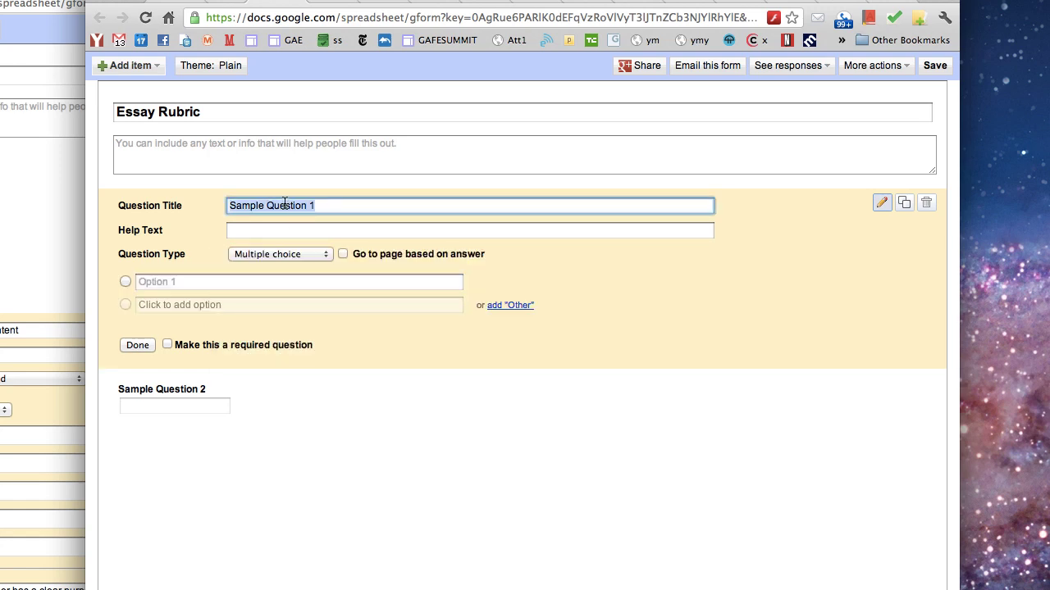
{"action": "type", "text": "Section Nu"}
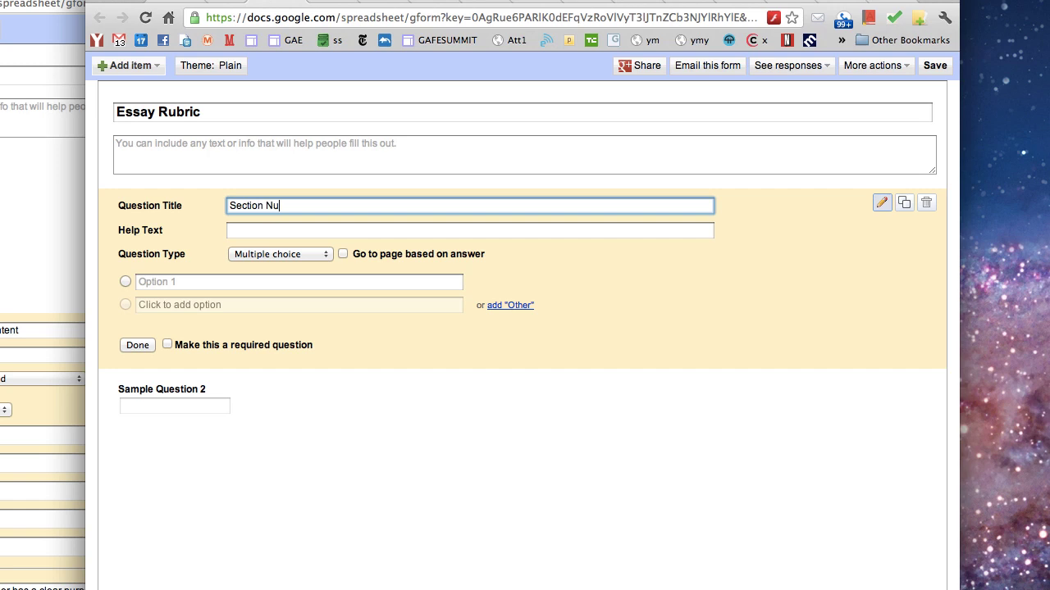
{"action": "type", "text": "mber"}
Give the Section Number question the options 1, 2 and 3, make it required and finish editing it.
{"action": "left_click", "coordinate": [156, 282]}
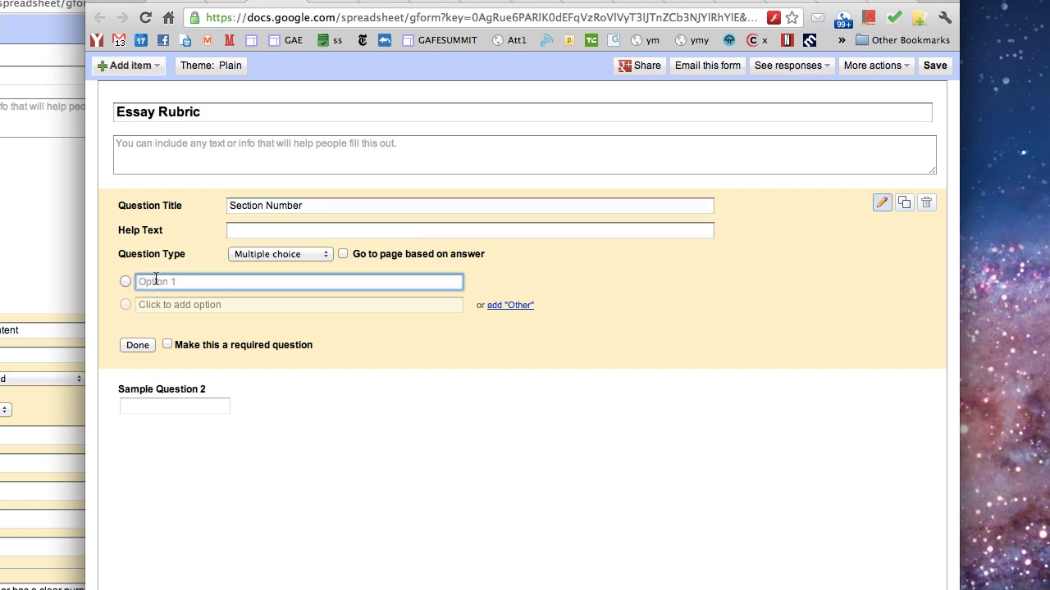
{"action": "type", "text": "1"}
{"action": "key", "text": "Return"}
{"action": "type", "text": "2"}
{"action": "key", "text": "Return"}
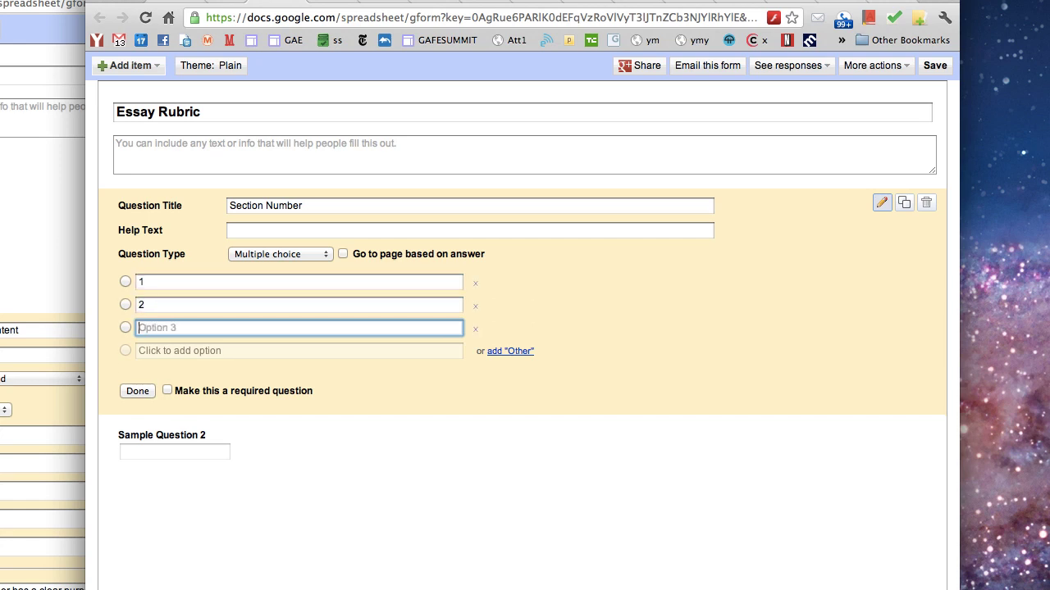
{"action": "type", "text": "3"}
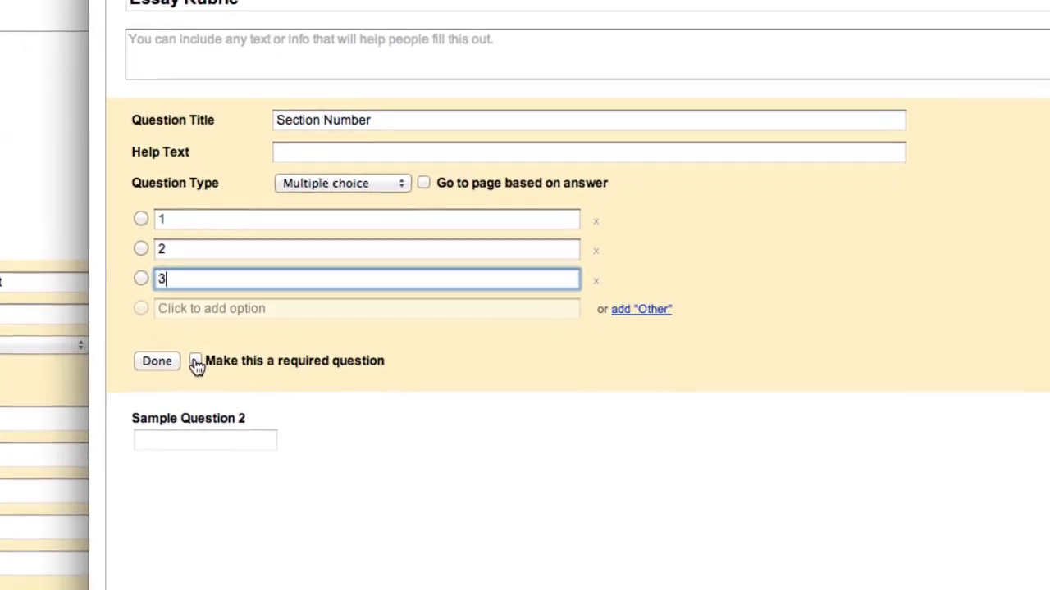
{"action": "left_click", "coordinate": [196, 362]}
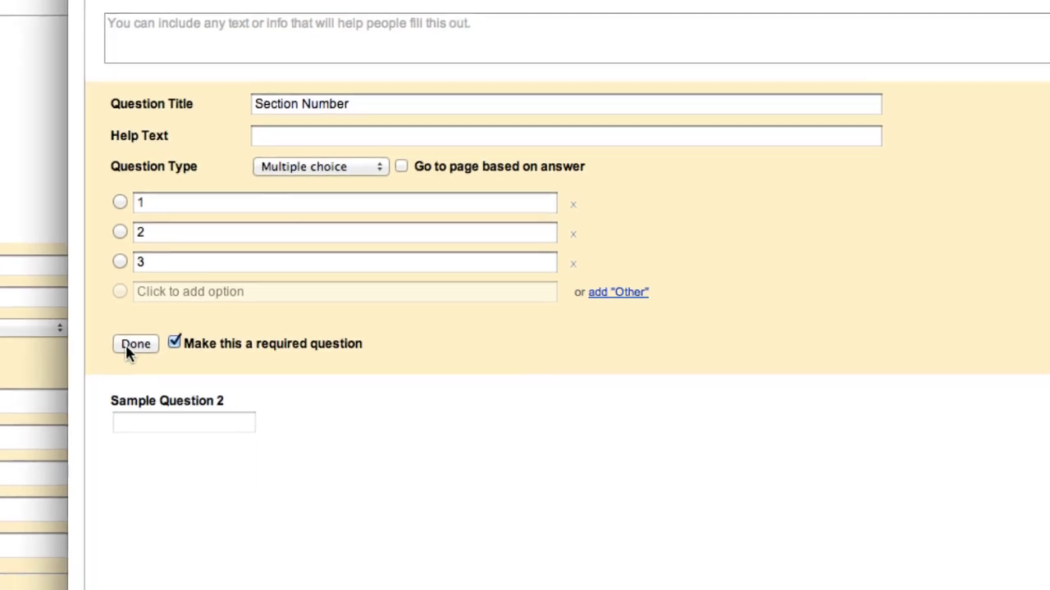
{"action": "left_click", "coordinate": [149, 365]}
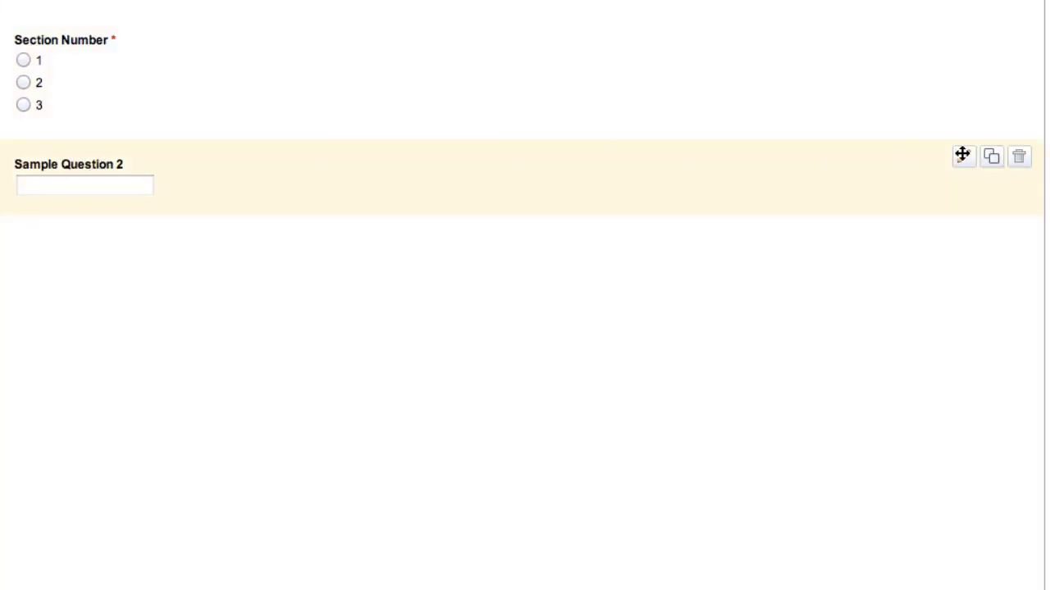
Retitle the second sample question "Student's Last Name", make it required and finish editing it.
{"action": "left_click", "coordinate": [963, 158]}
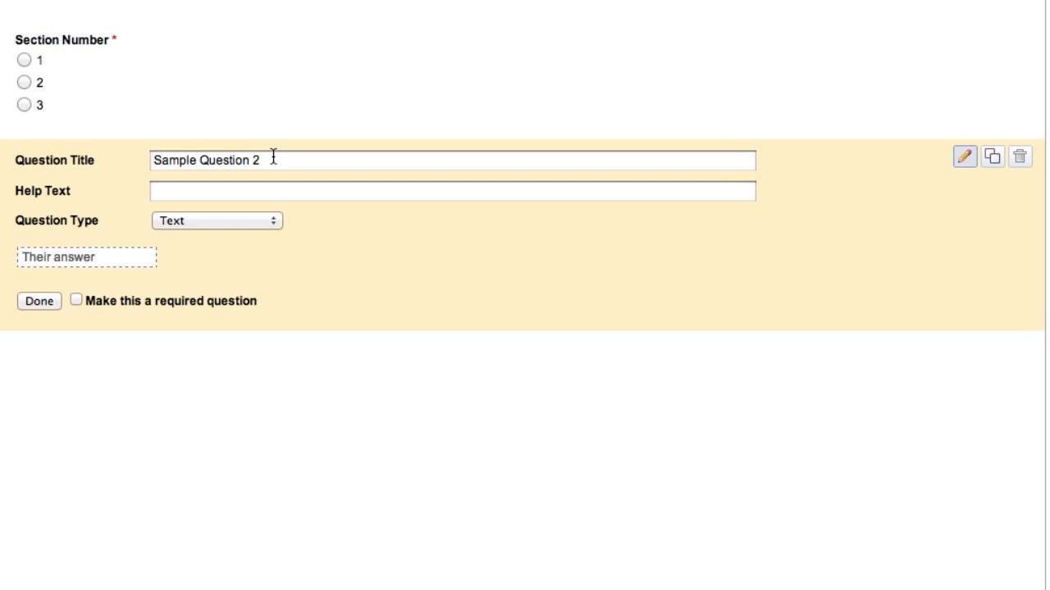
{"action": "left_click_drag", "start_coordinate": [274, 157], "coordinate": [2, 154]}
{"action": "type", "text": "Stud"}
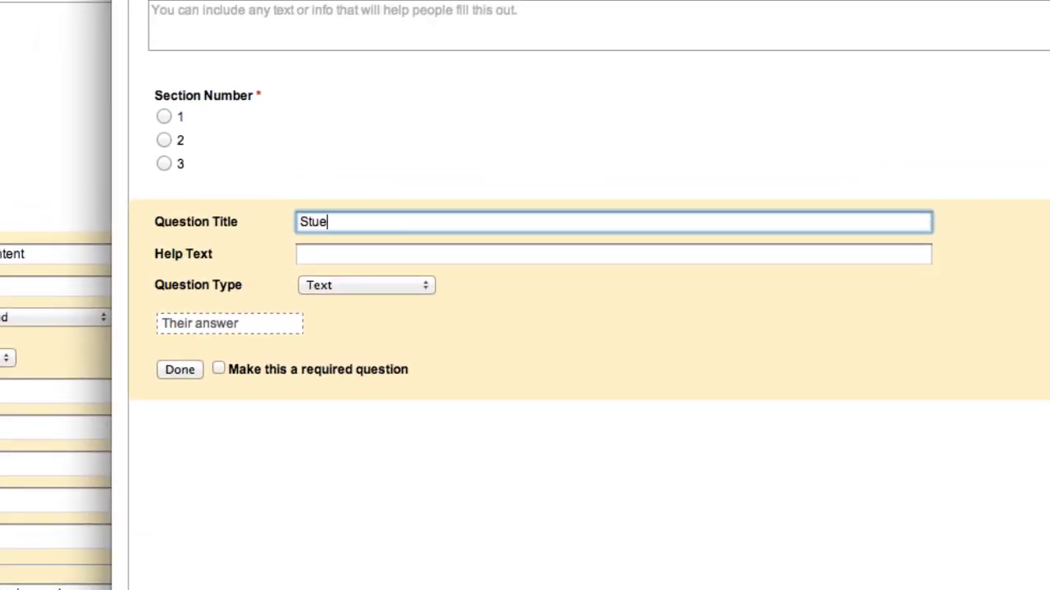
{"action": "type", "text": "ent's Last Name"}
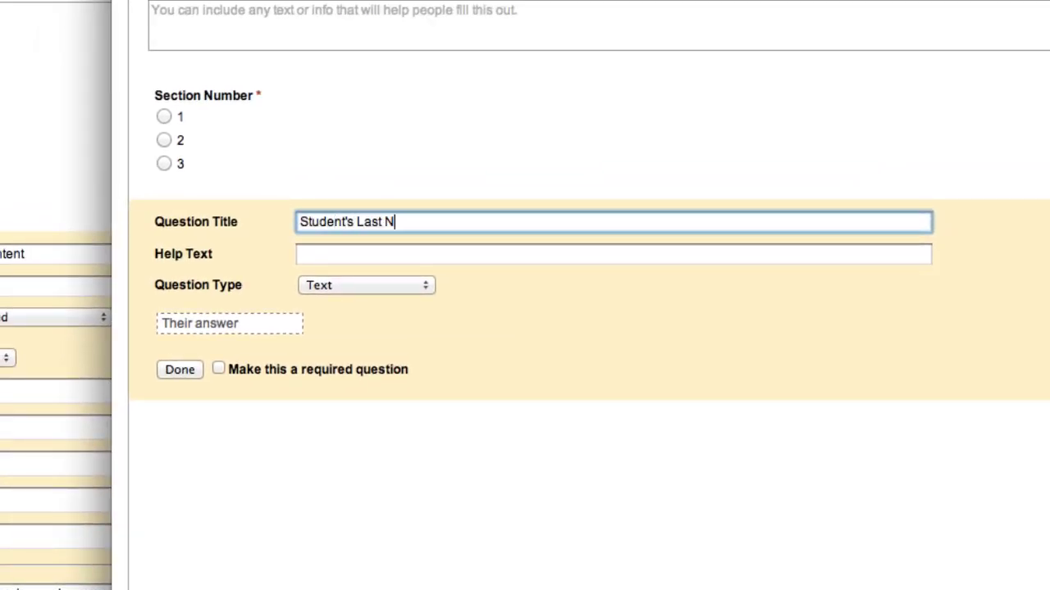
{"action": "left_click", "coordinate": [218, 370]}
{"action": "left_click", "coordinate": [195, 370]}
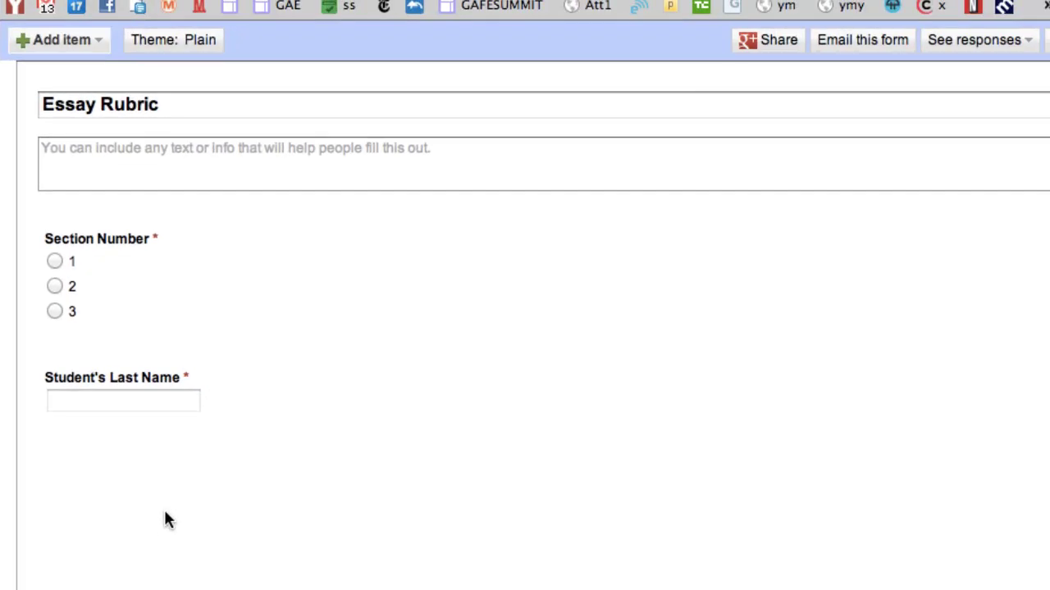
Add a Grid question below the student's last name and title it "Content".
{"action": "left_click", "coordinate": [97, 45]}
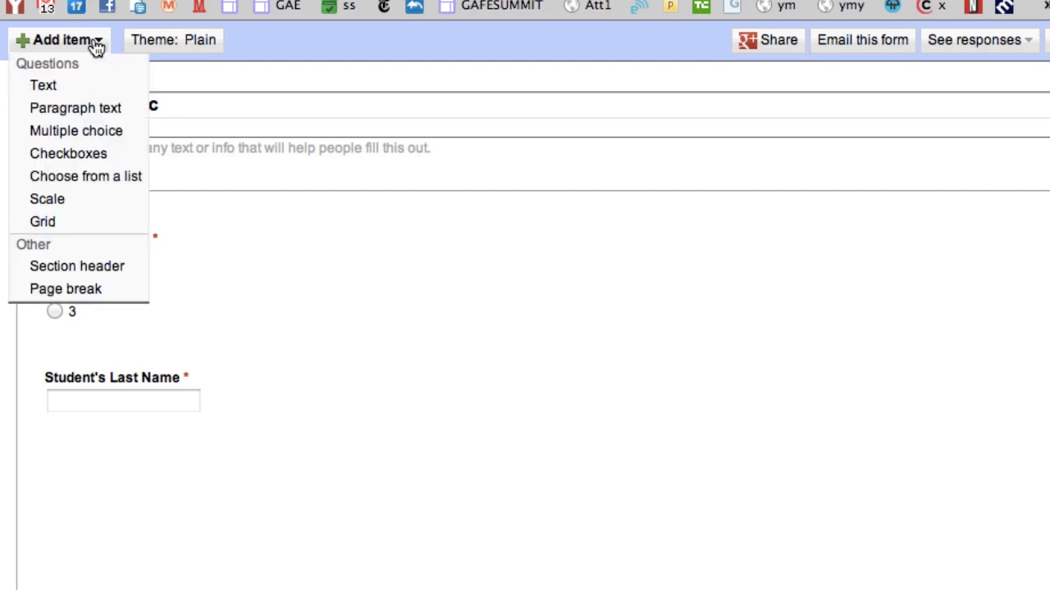
{"action": "left_click", "coordinate": [41, 221]}
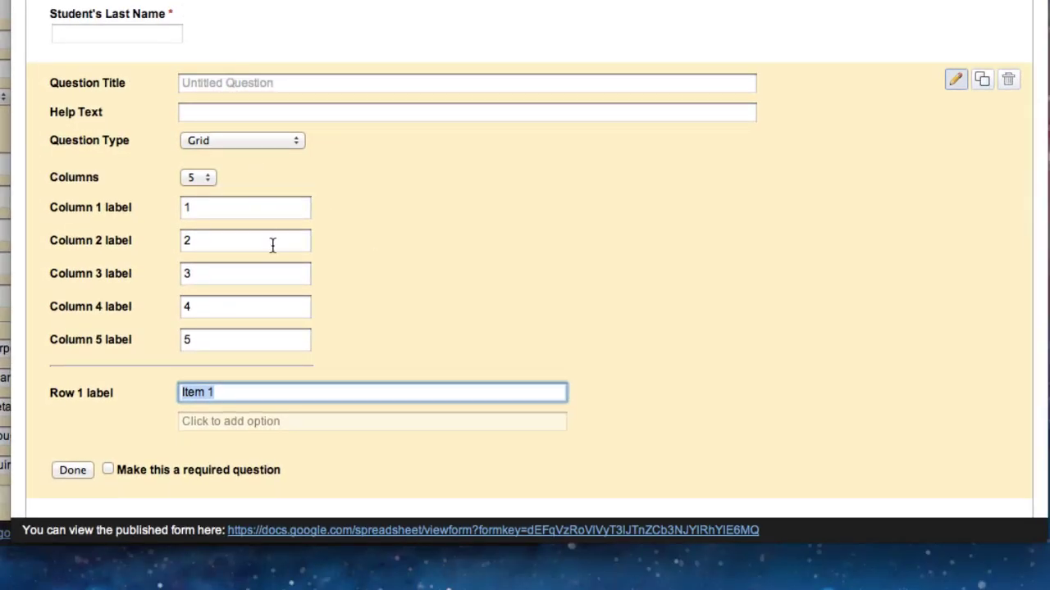
{"action": "left_click", "coordinate": [233, 82]}
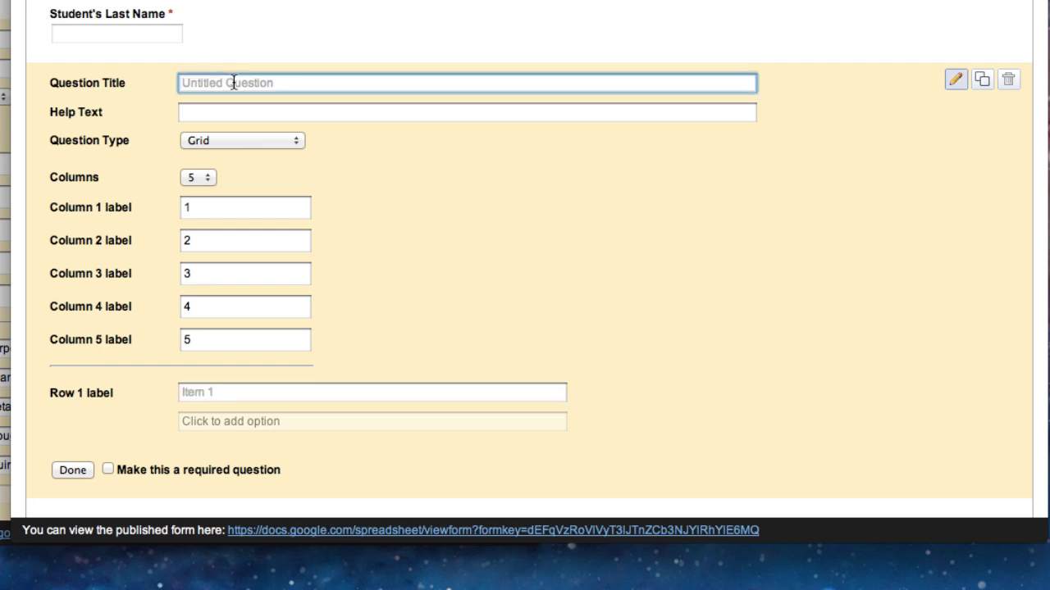
{"action": "type", "text": "Content"}
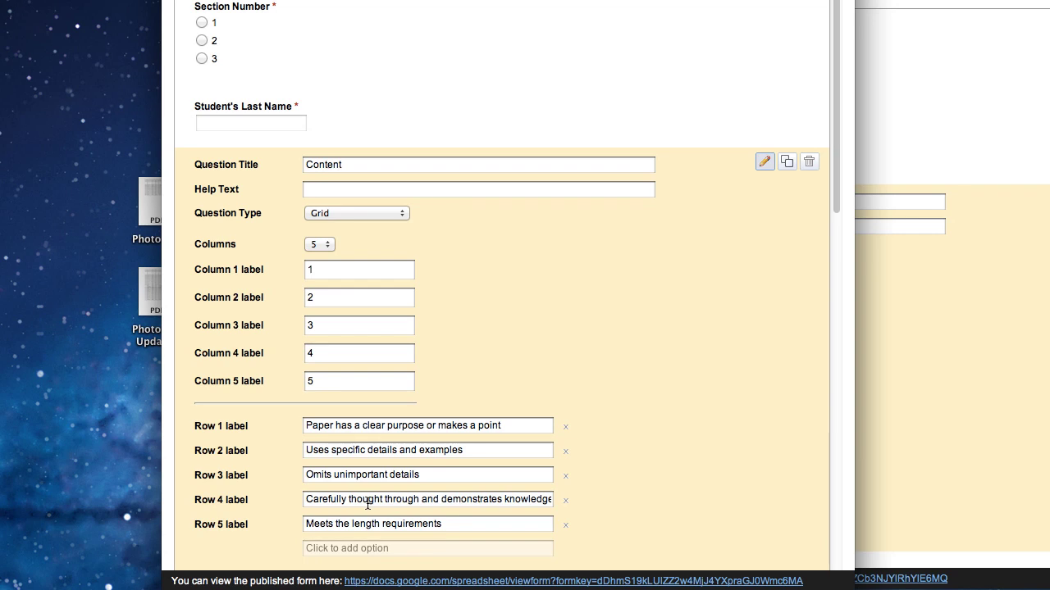
Close the Content grid's editor in the completed rubric form and review the Order, Style, Editing and Comments sections.
{"action": "scroll", "coordinate": [368, 504], "scroll_direction": "down", "scroll_amount": 3}
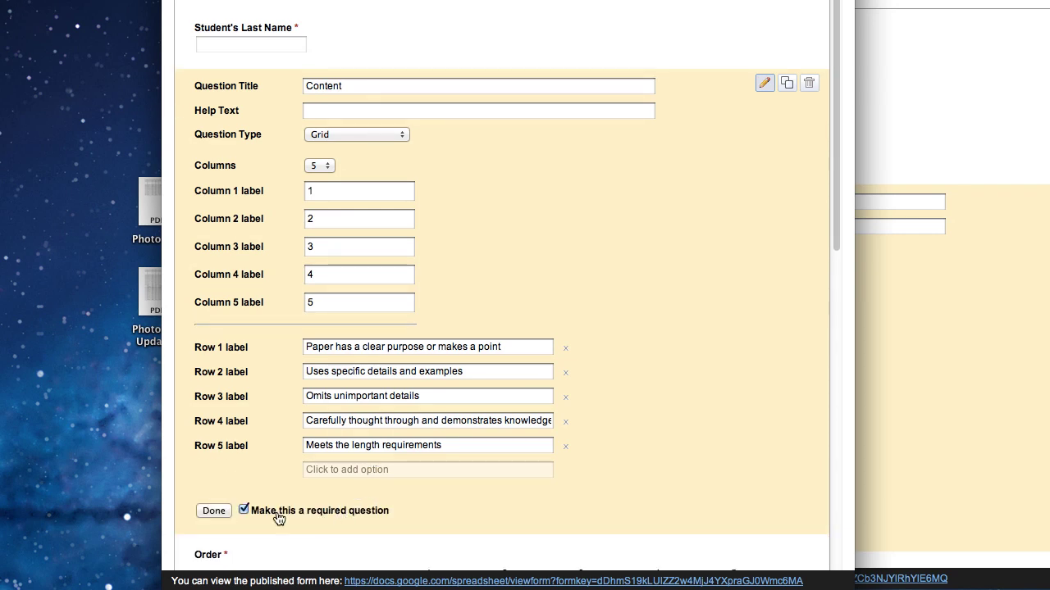
{"action": "left_click", "coordinate": [212, 512]}
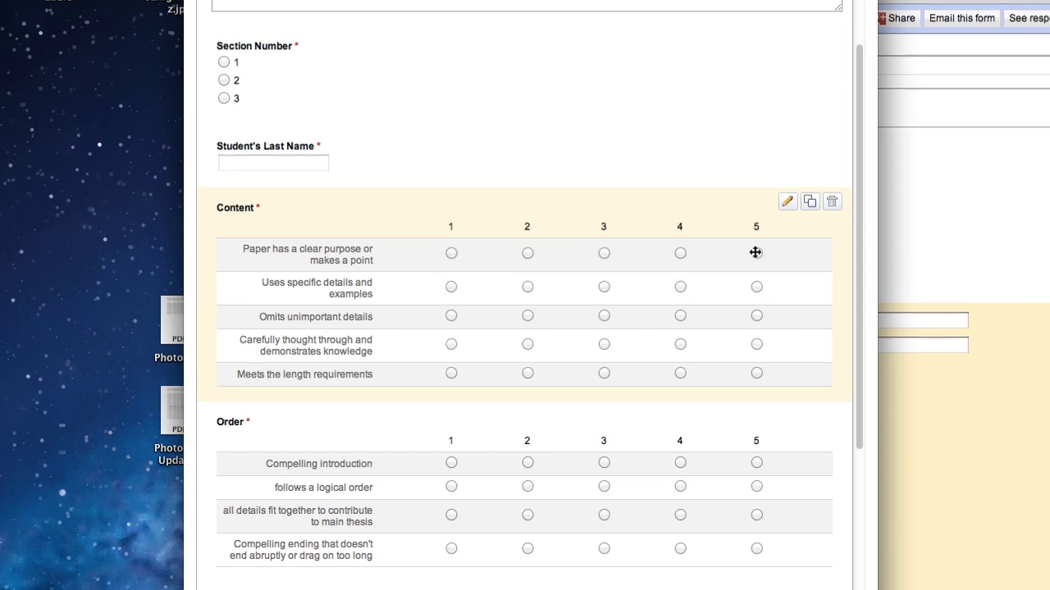
{"action": "scroll", "coordinate": [718, 87], "scroll_direction": "down", "scroll_amount": 3}
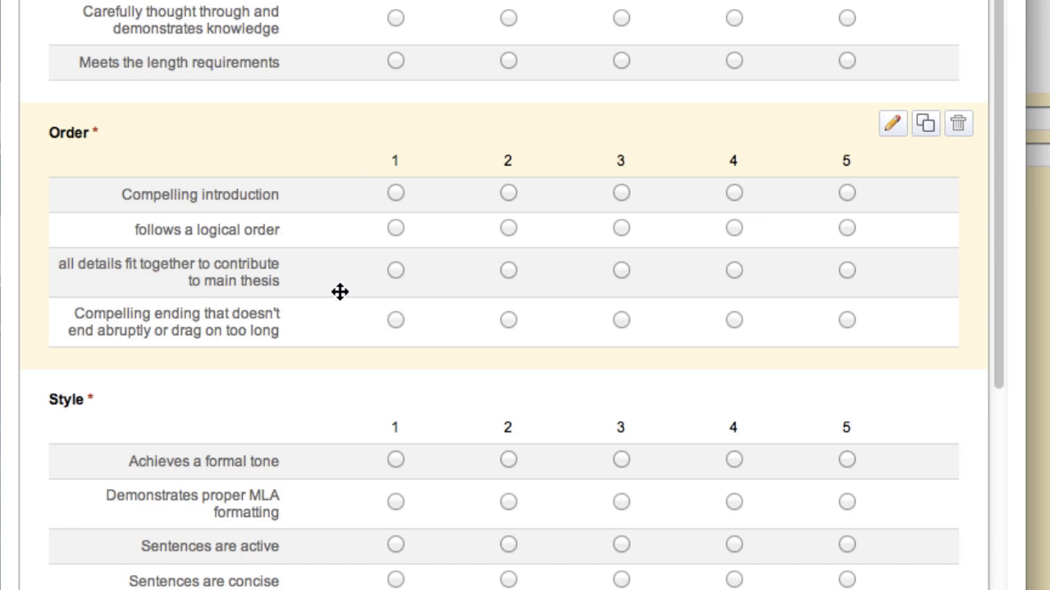
{"action": "scroll", "coordinate": [350, 288], "scroll_direction": "down", "scroll_amount": 7}
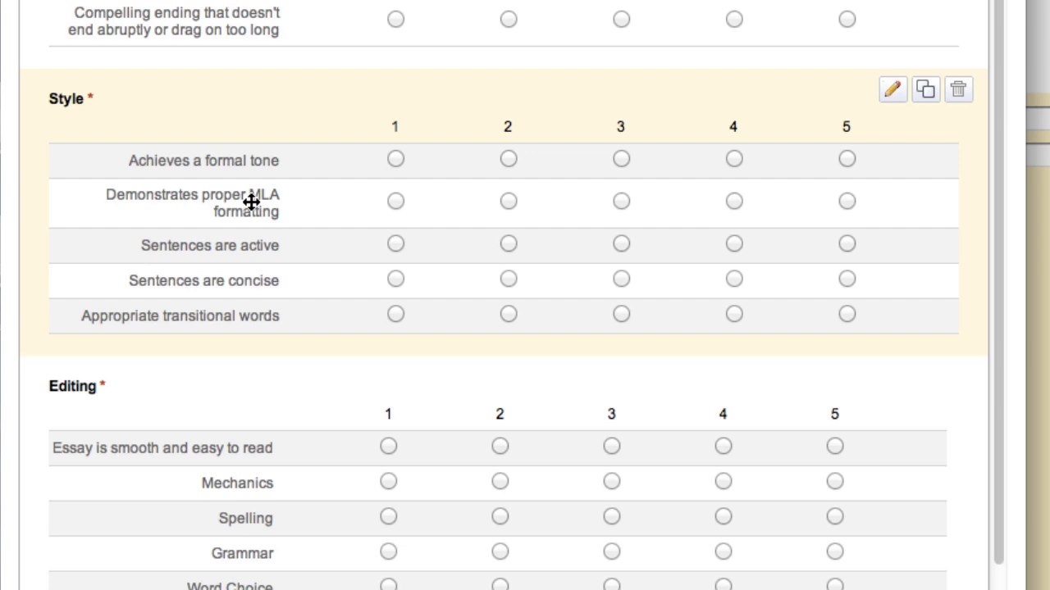
{"action": "scroll", "coordinate": [317, 297], "scroll_direction": "down", "scroll_amount": 4}
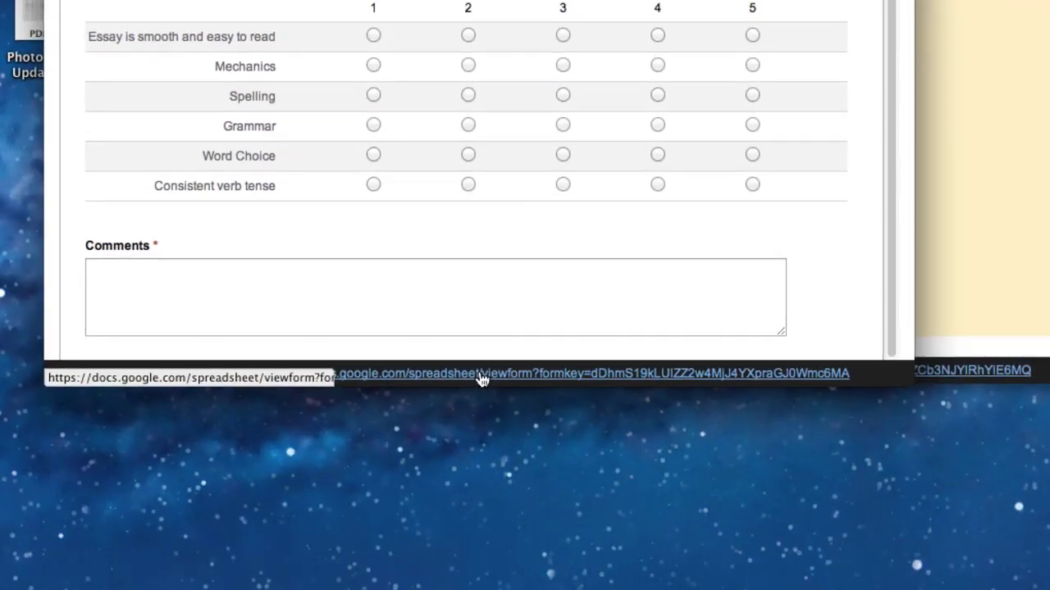
Open the published Essay Rubric Form and look through its live sections down to Comments.
{"action": "left_click", "coordinate": [482, 379]}
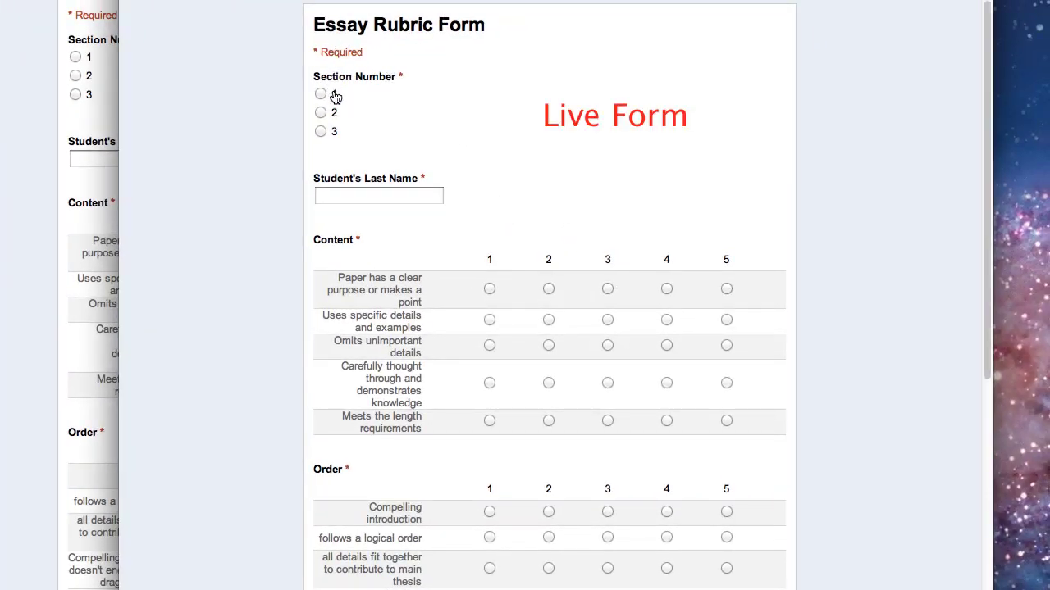
{"action": "scroll", "coordinate": [570, 264], "scroll_direction": "down", "scroll_amount": 6}
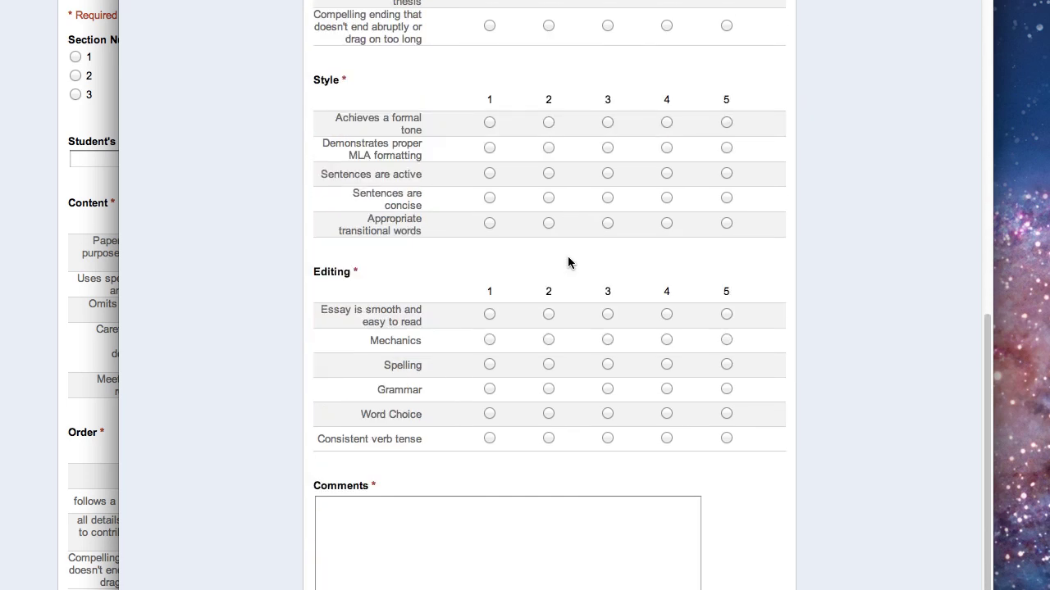
{"action": "scroll", "coordinate": [567, 260], "scroll_direction": "up", "scroll_amount": 6}
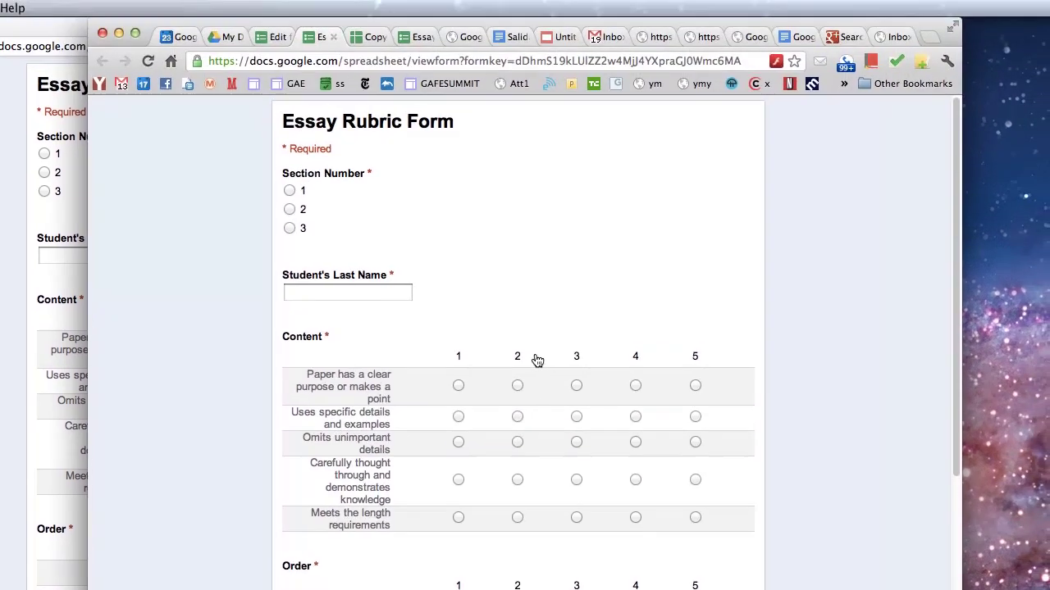
In the partly completed live rubric, rate the four Order criteria 5, 4, 5 and 4 from first to last.
{"action": "left_click", "coordinate": [272, 38]}
{"action": "left_click", "coordinate": [414, 39]}
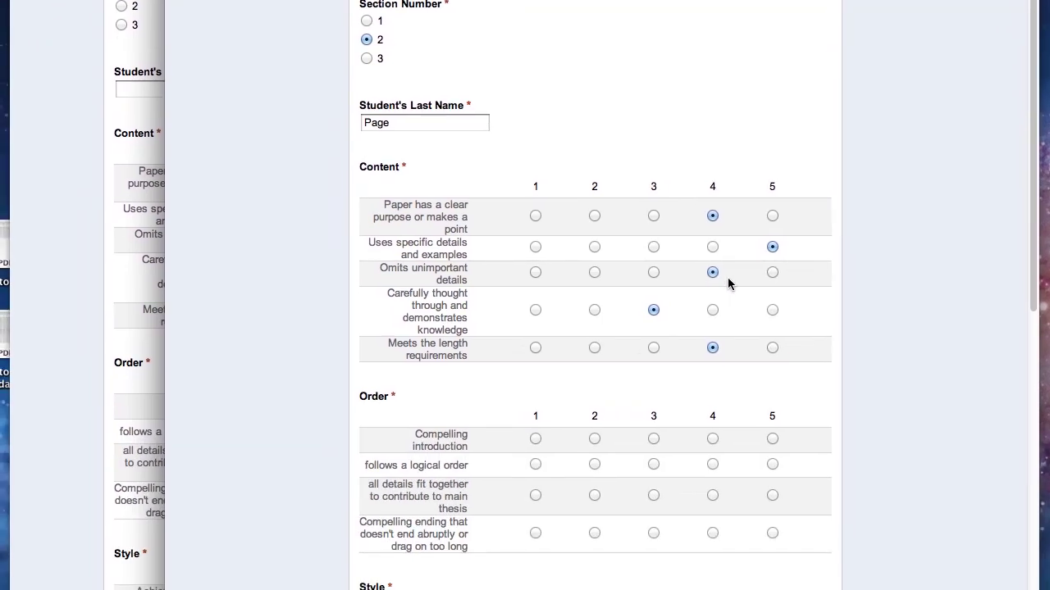
{"action": "scroll", "coordinate": [729, 283], "scroll_direction": "down", "scroll_amount": 2}
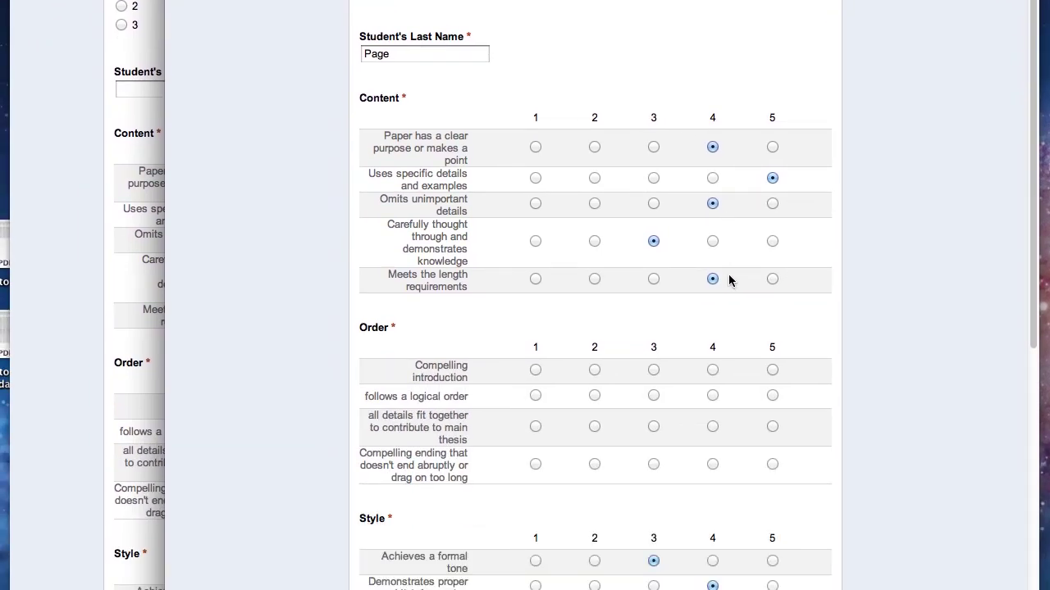
{"action": "left_click", "coordinate": [772, 370]}
{"action": "left_click", "coordinate": [712, 395]}
{"action": "left_click", "coordinate": [773, 427]}
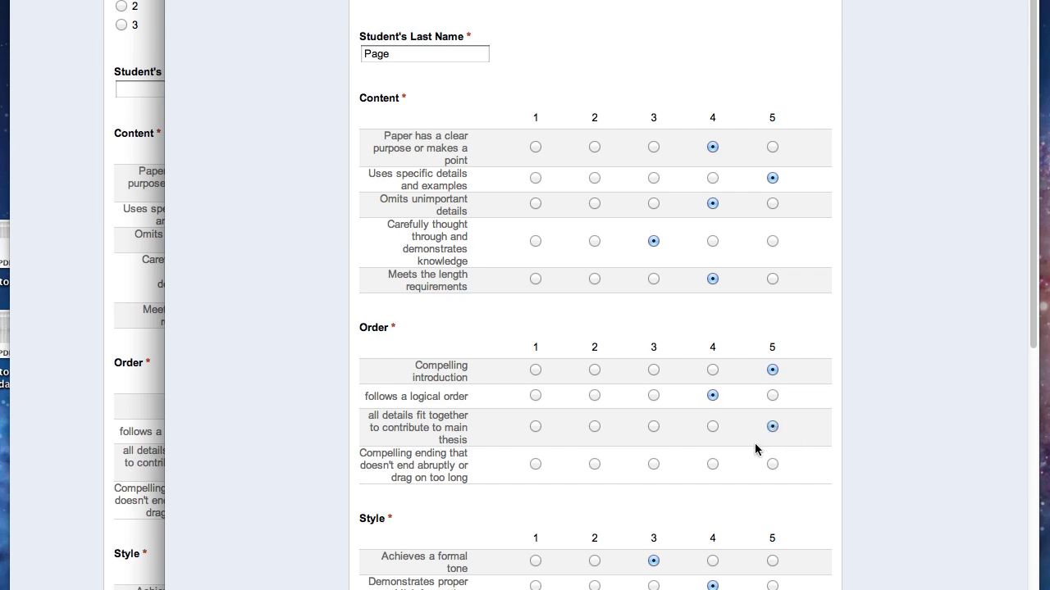
{"action": "left_click", "coordinate": [712, 464]}
Submit the completed rubric response and open a blank form for another response.
{"action": "scroll", "coordinate": [632, 414], "scroll_direction": "down", "scroll_amount": 10}
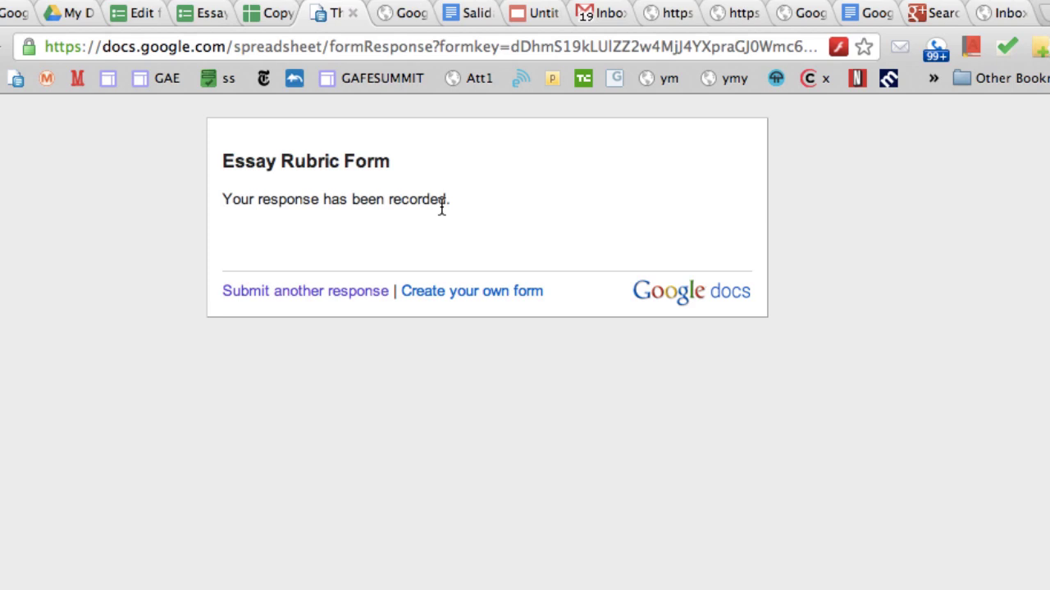
{"action": "left_click", "coordinate": [278, 292]}
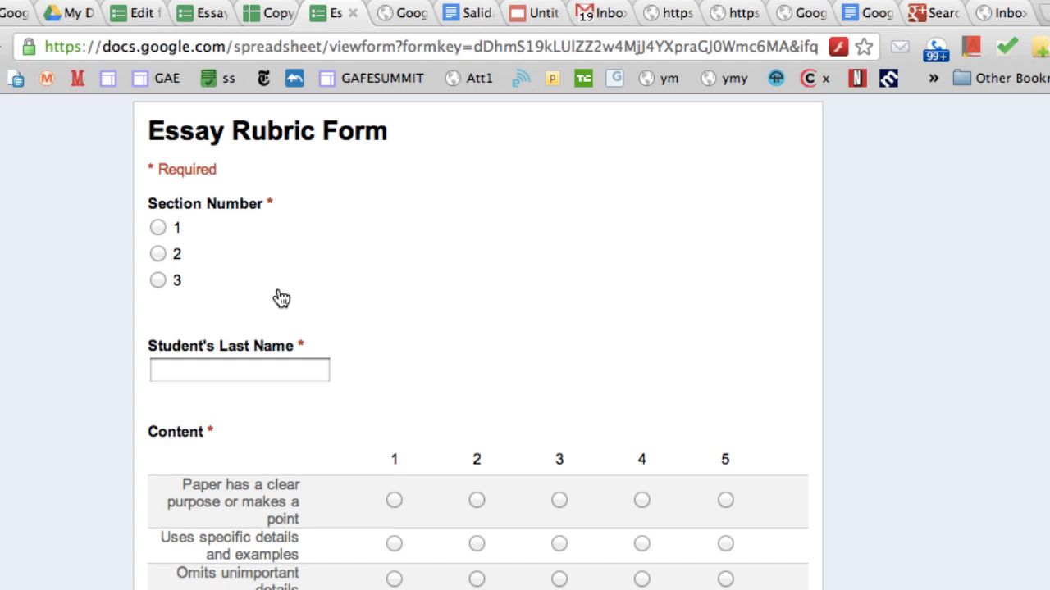
Open the rubric form's response spreadsheet and look across the latest student's row from the Content scores to Comments.
{"action": "left_click", "coordinate": [274, 13]}
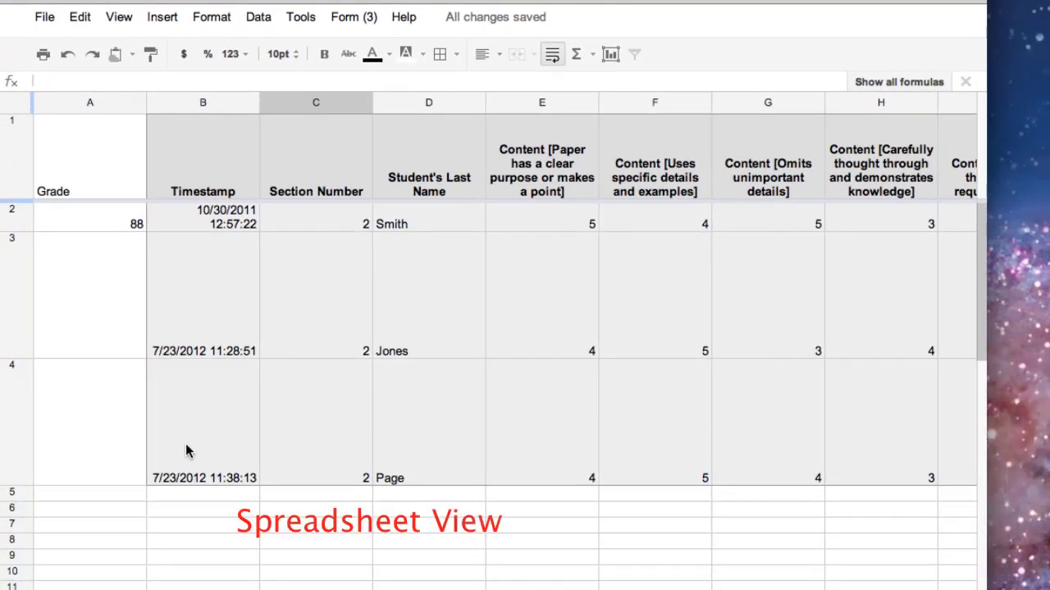
{"action": "left_click", "coordinate": [420, 442]}
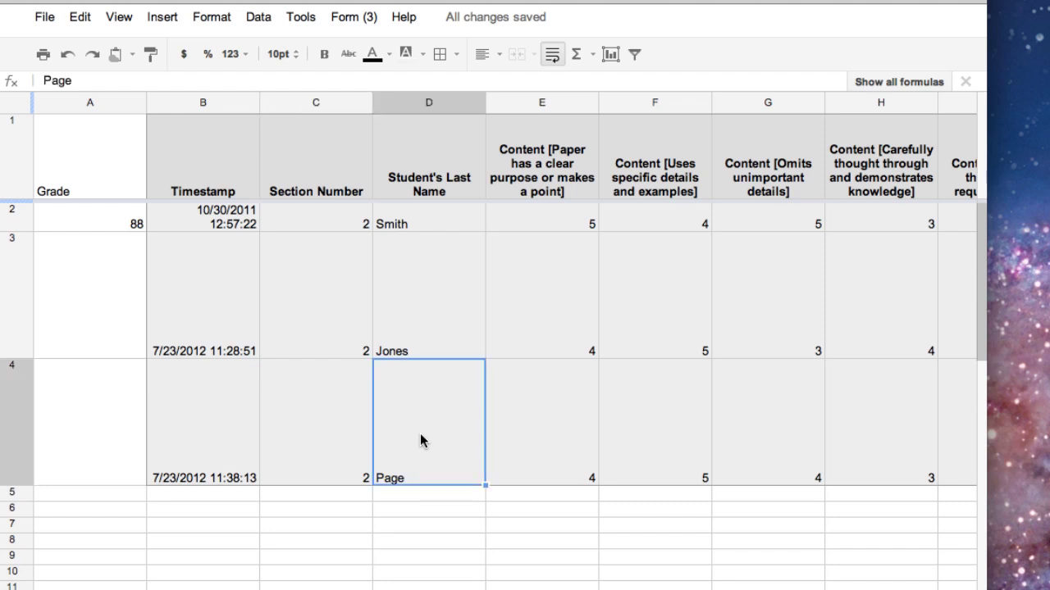
{"action": "scroll", "coordinate": [504, 295], "scroll_direction": "right", "scroll_amount": 4}
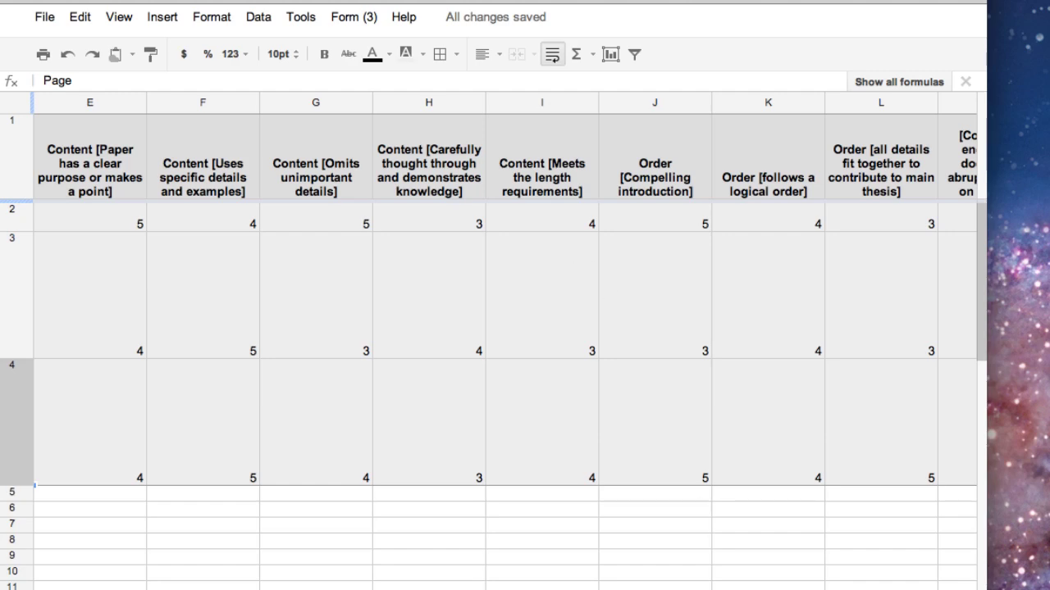
{"action": "scroll", "coordinate": [505, 295], "scroll_direction": "right", "scroll_amount": 12}
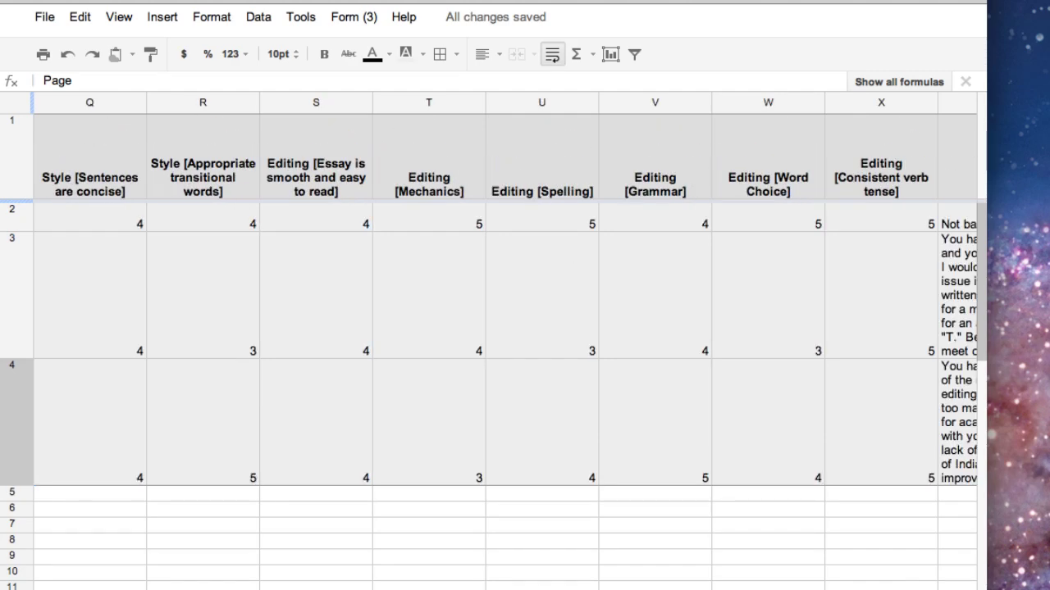
{"action": "scroll", "coordinate": [504, 295], "scroll_direction": "right", "scroll_amount": 5}
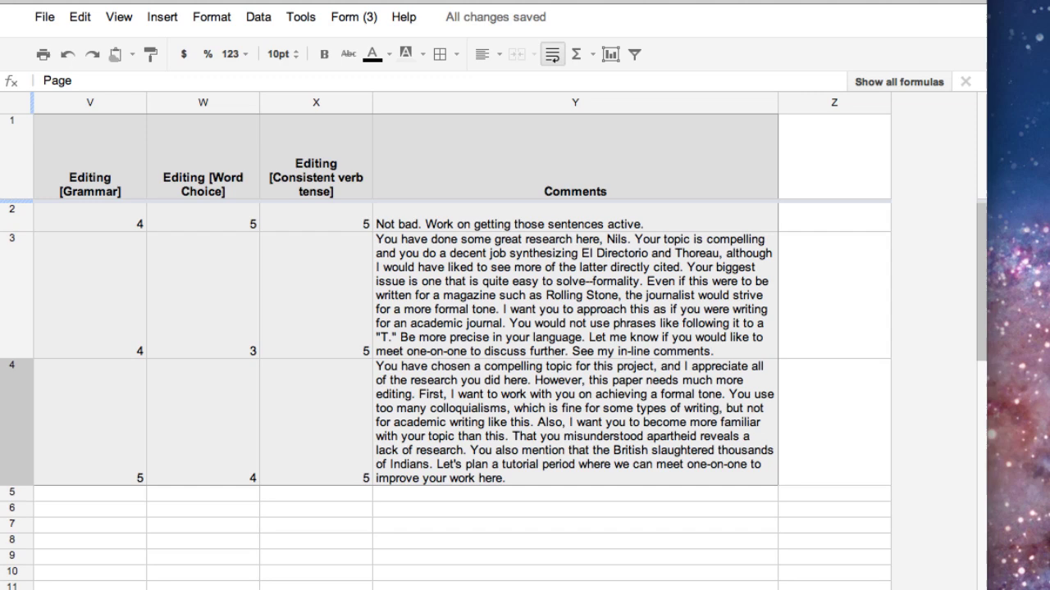
{"action": "scroll", "coordinate": [505, 295], "scroll_direction": "left", "scroll_amount": 20}
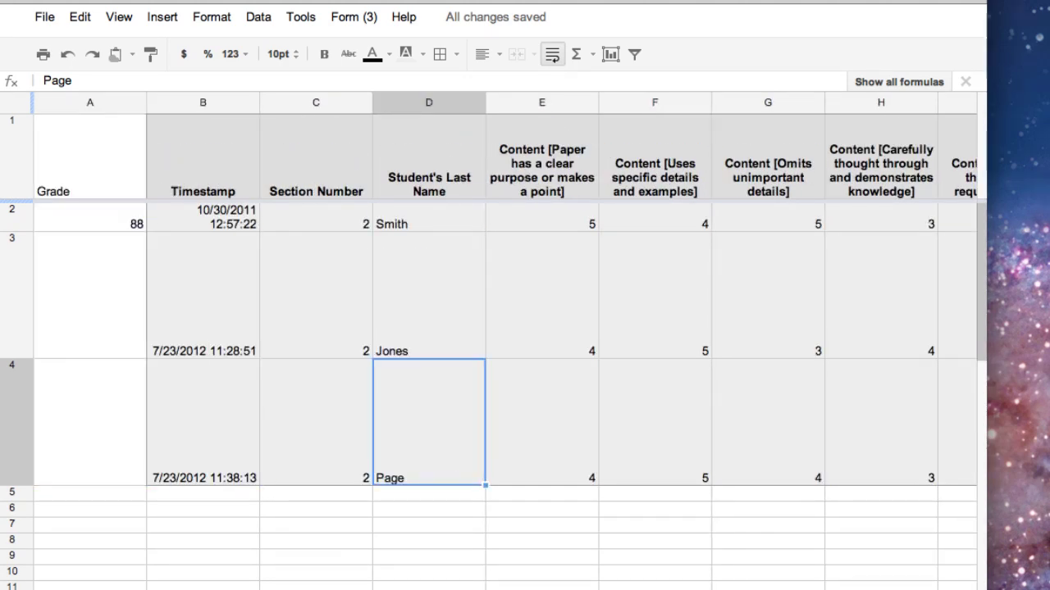
Copy the Grade formula =SUM(E2:X2) from A2 down through A4 to total the scores in rows 3 and 4.
{"action": "left_click", "coordinate": [91, 105]}
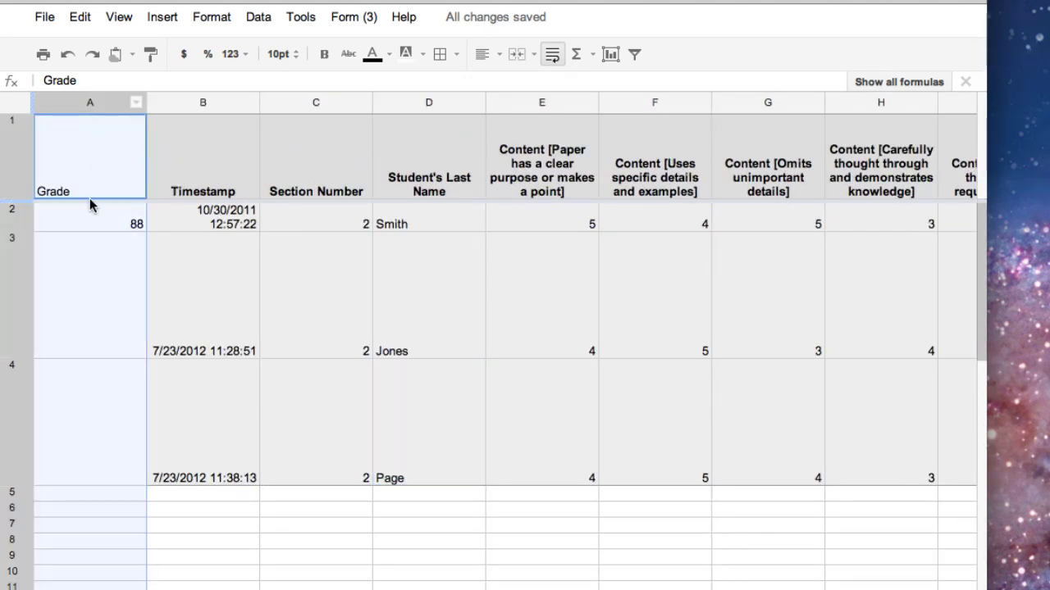
{"action": "left_click", "coordinate": [90, 174]}
{"action": "left_click", "coordinate": [115, 223]}
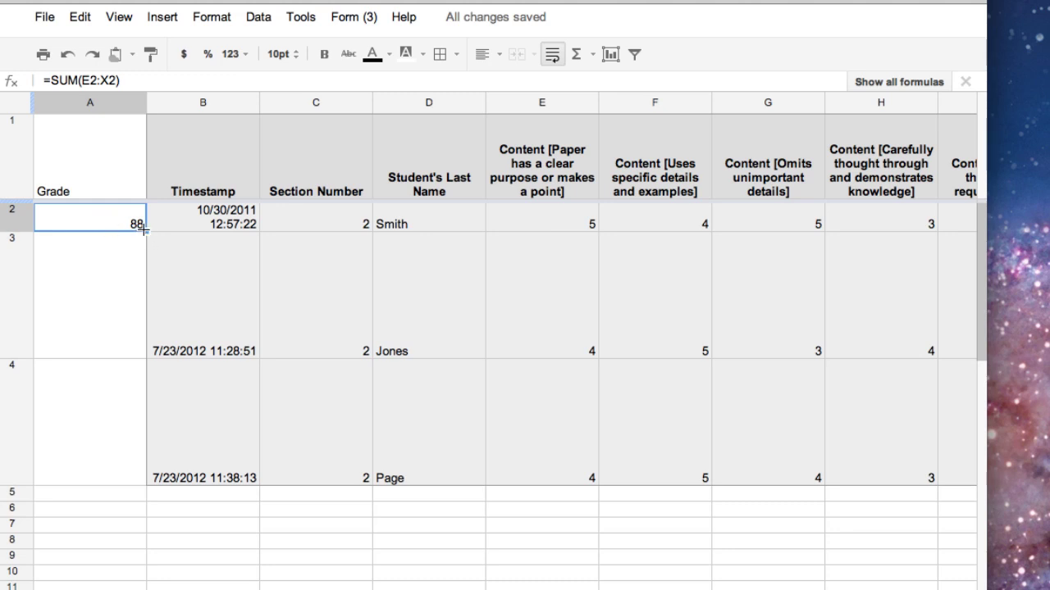
{"action": "left_click_drag", "start_coordinate": [143, 230], "coordinate": [142, 476]}
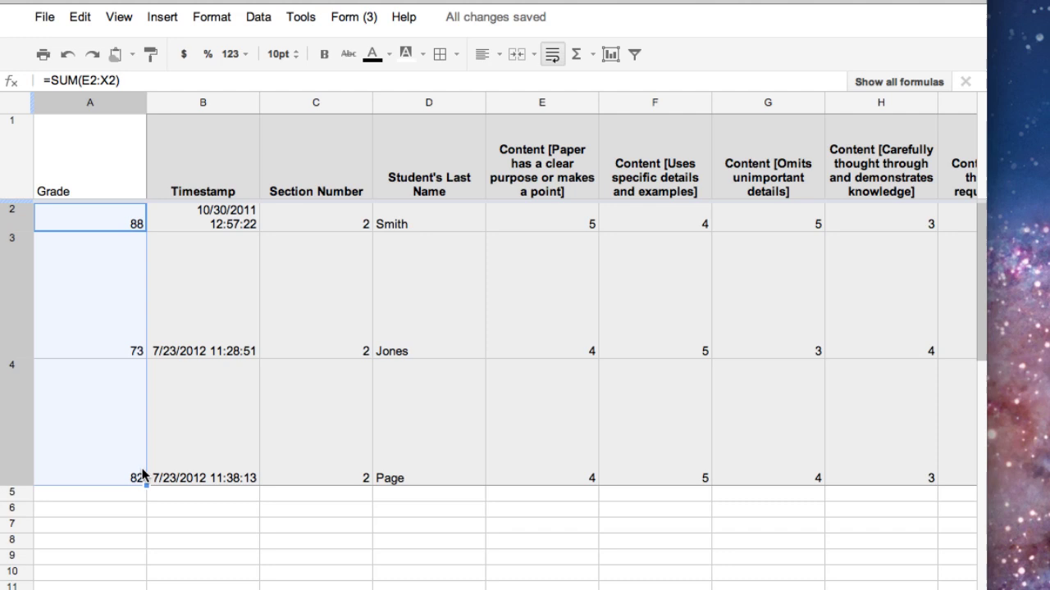
{"action": "left_click", "coordinate": [108, 457]}
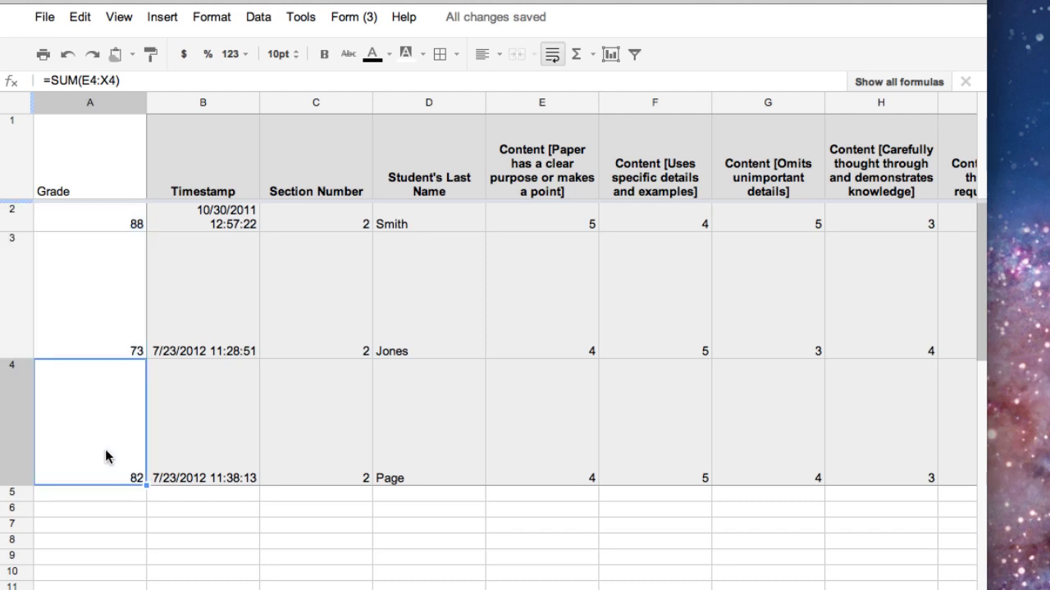
{"action": "left_click", "coordinate": [298, 512]}
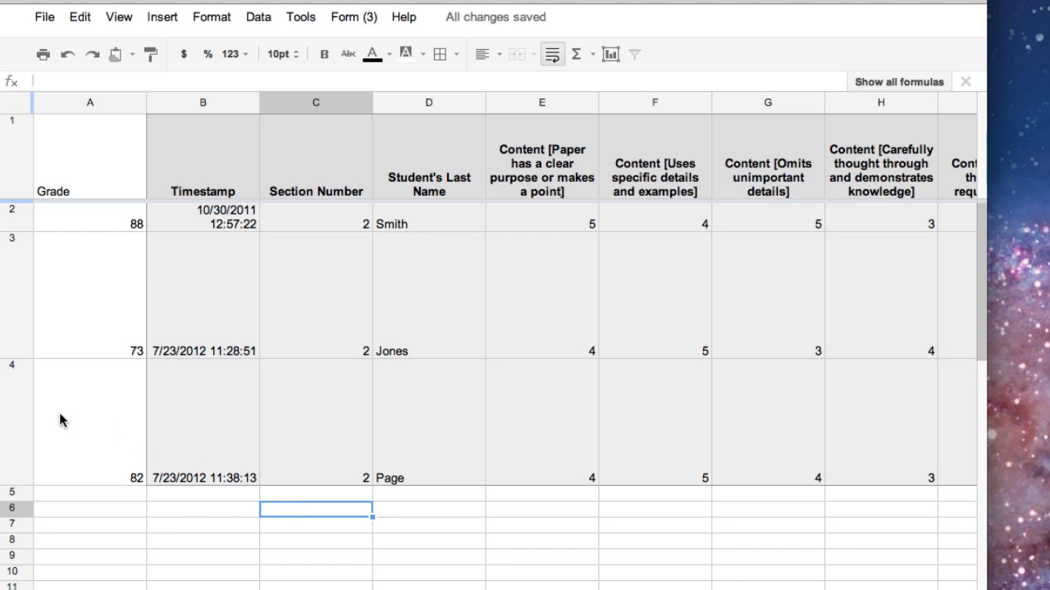
Copy the entire response in row 4 of the spreadsheet to the clipboard.
{"action": "left_click", "coordinate": [11, 418]}
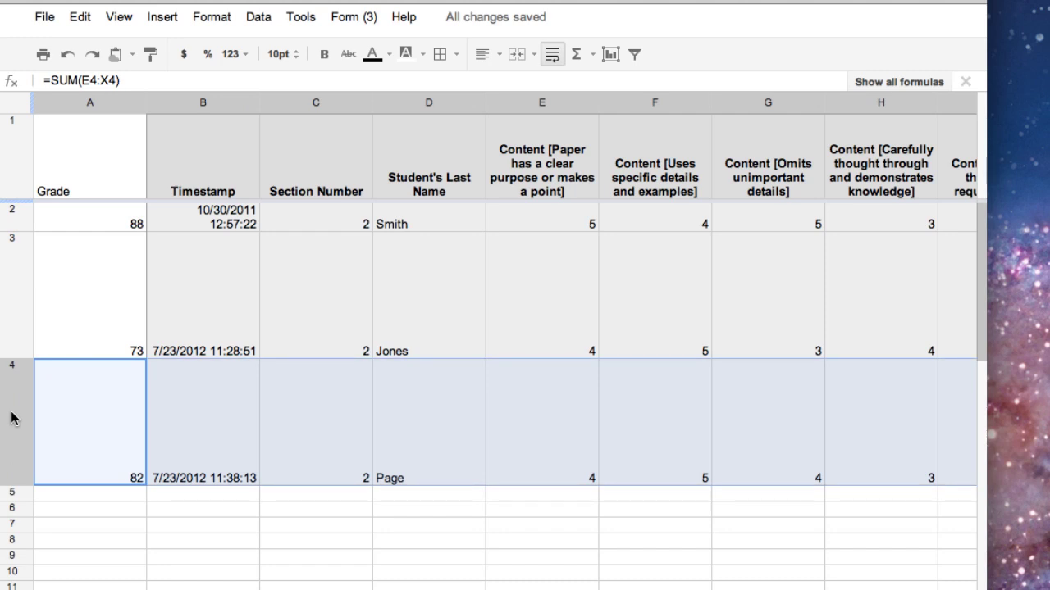
{"action": "right_click", "coordinate": [11, 418]}
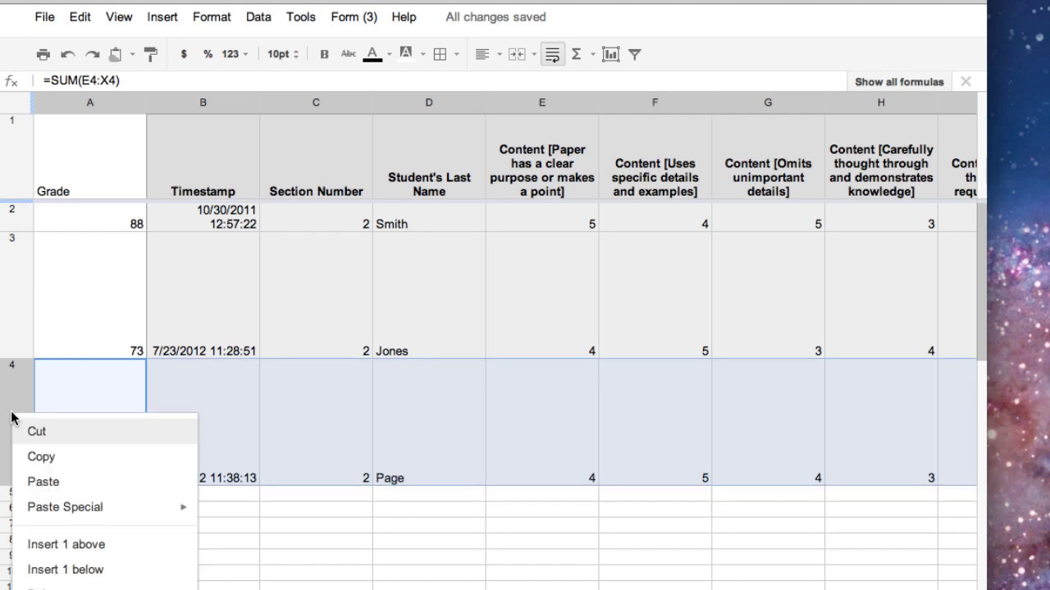
{"action": "left_click", "coordinate": [47, 463]}
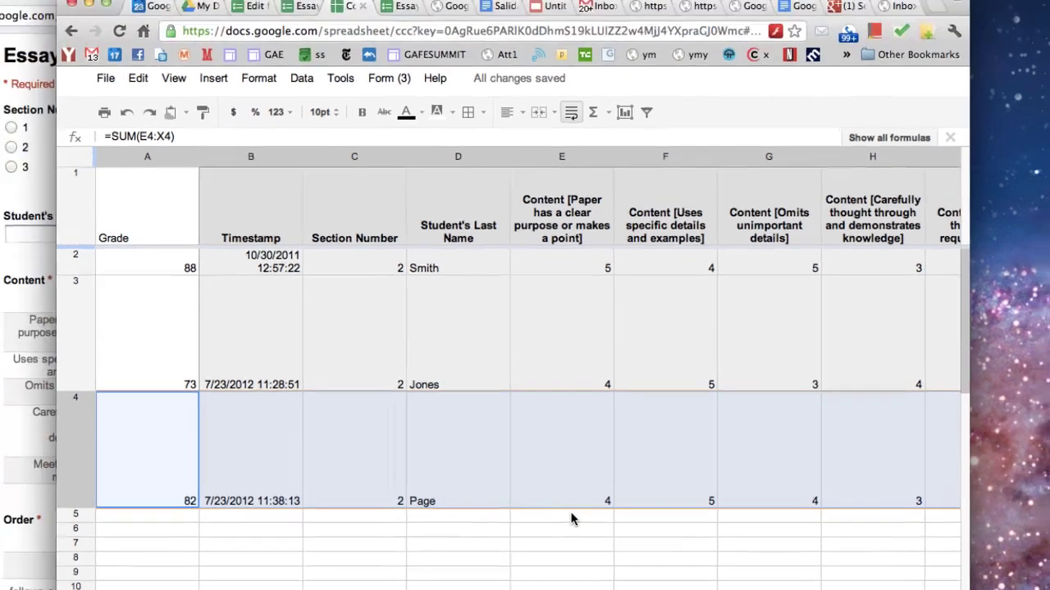
{"action": "left_click", "coordinate": [550, 495]}
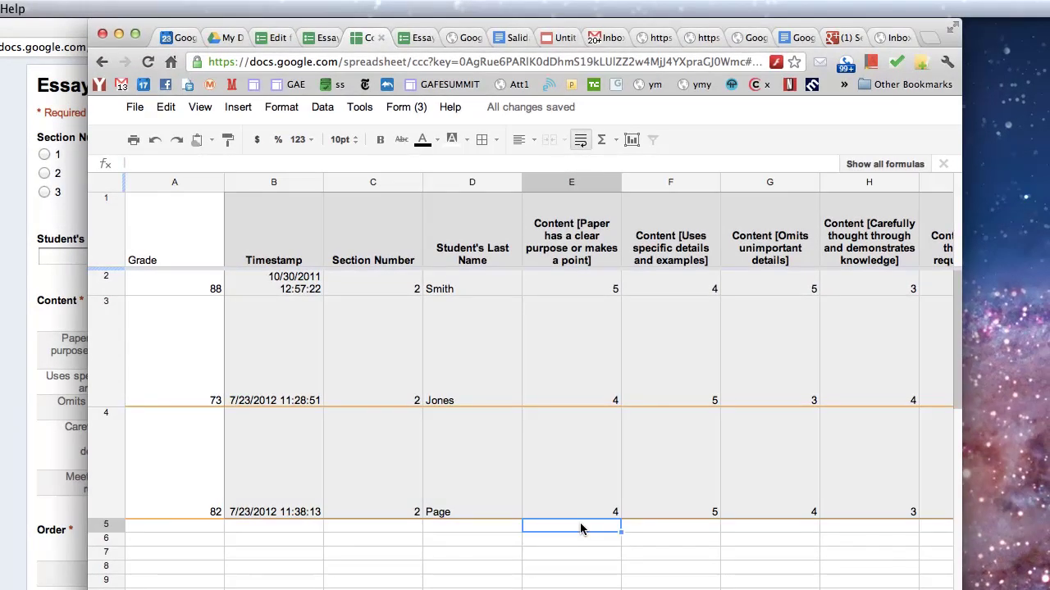
{"action": "left_click", "coordinate": [466, 529]}
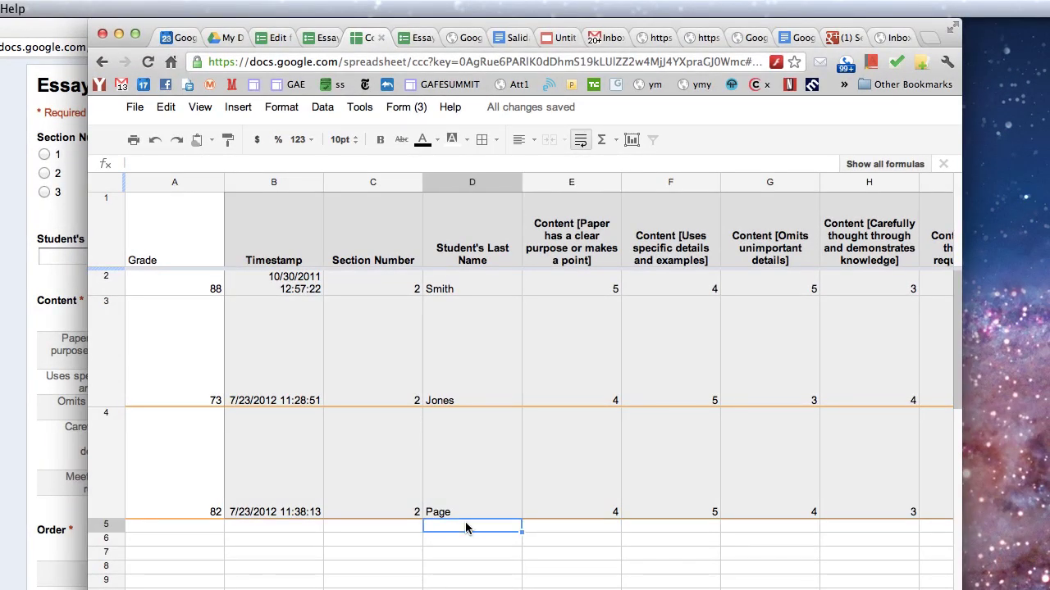
Switch to Google Drive, open the template gallery and search it for the template author's last name.
{"action": "left_click", "coordinate": [228, 38]}
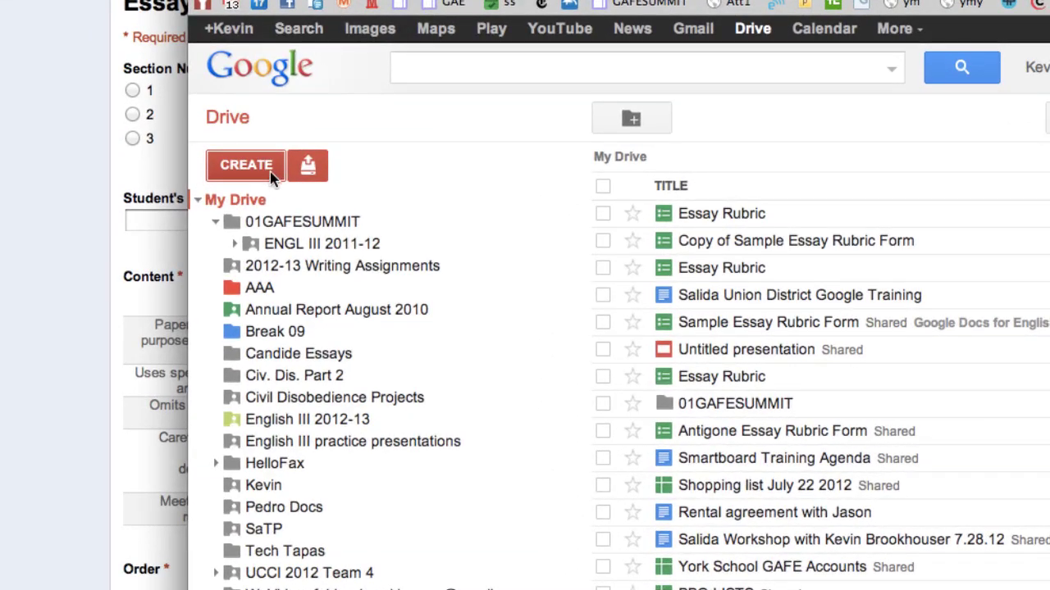
{"action": "left_click", "coordinate": [240, 163]}
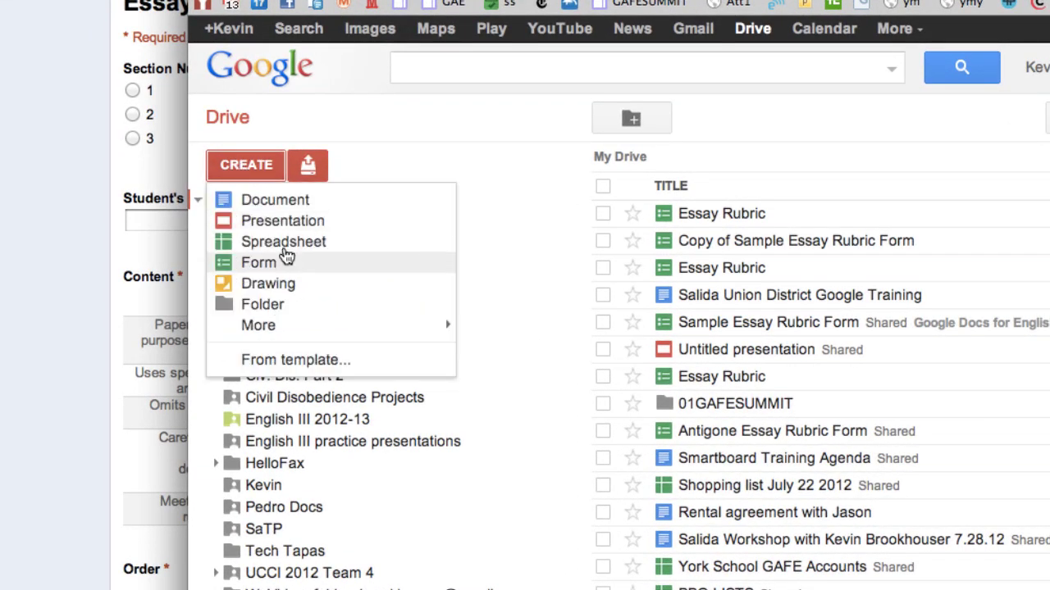
{"action": "left_click", "coordinate": [282, 366]}
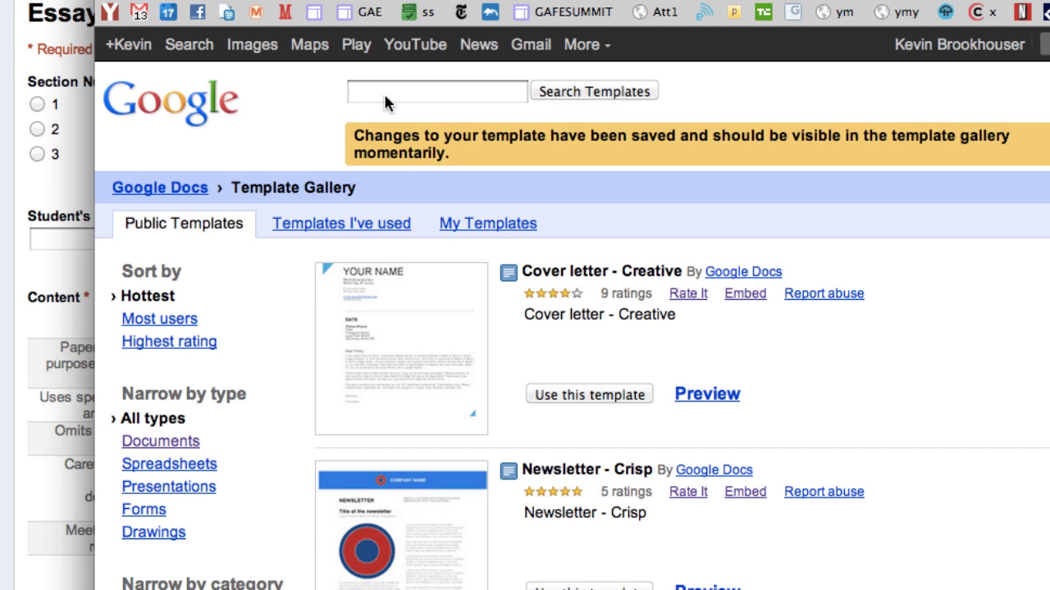
{"action": "left_click", "coordinate": [413, 97]}
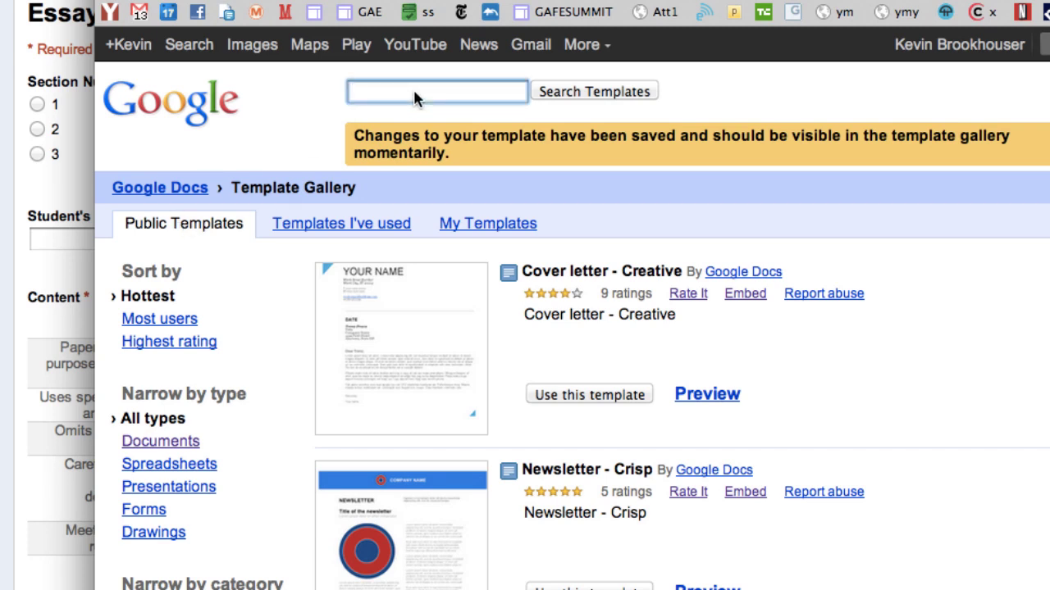
{"action": "type", "text": "brookhou"}
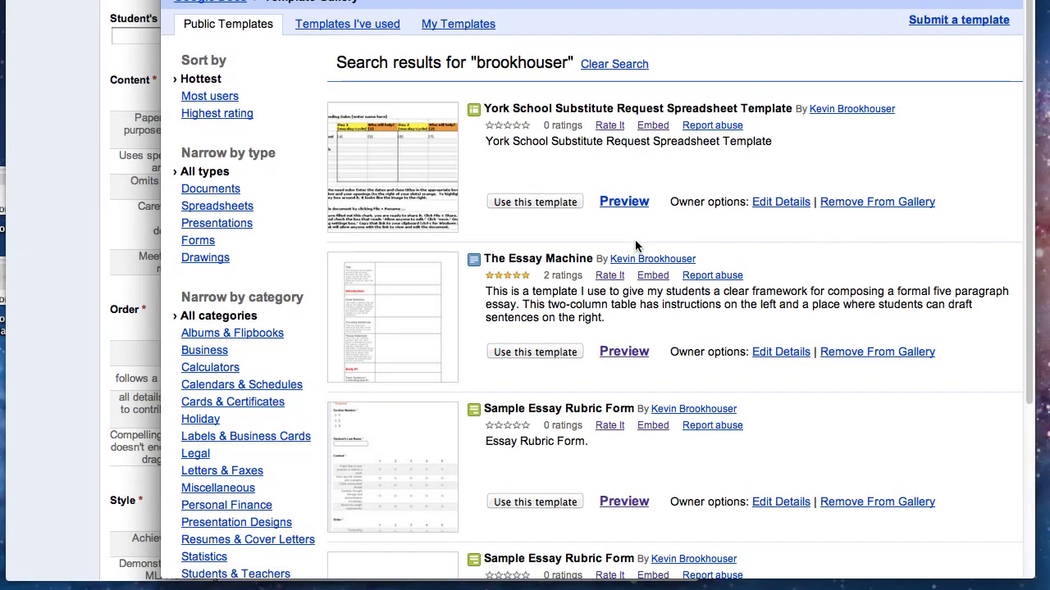
Create a form from the Sample Essay Rubric Form template described as "Essay Rubric Form.".
{"action": "scroll", "coordinate": [637, 246], "scroll_direction": "down", "scroll_amount": 1}
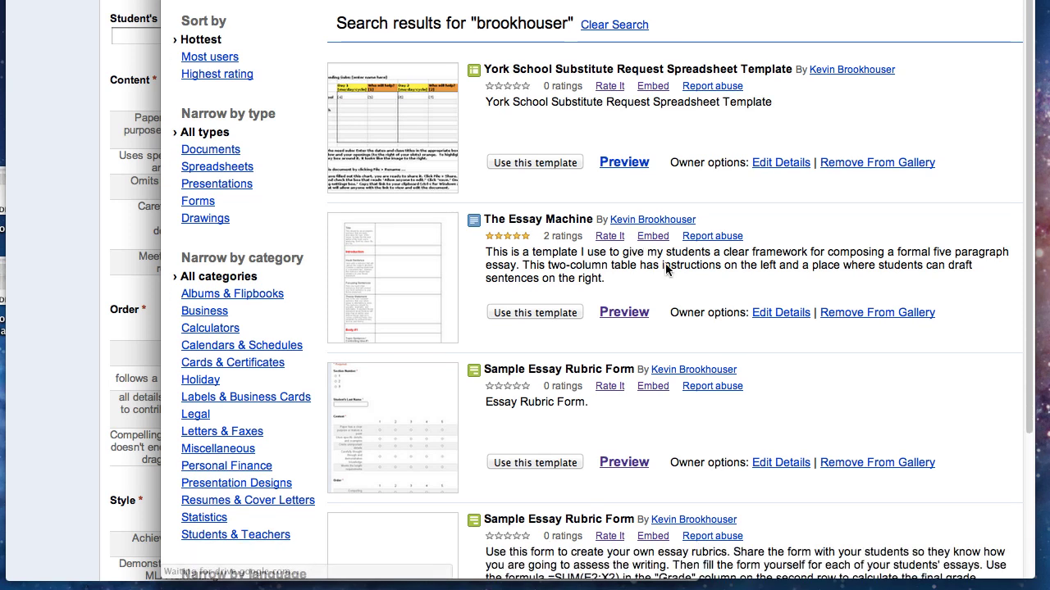
{"action": "scroll", "coordinate": [601, 273], "scroll_direction": "down", "scroll_amount": 1}
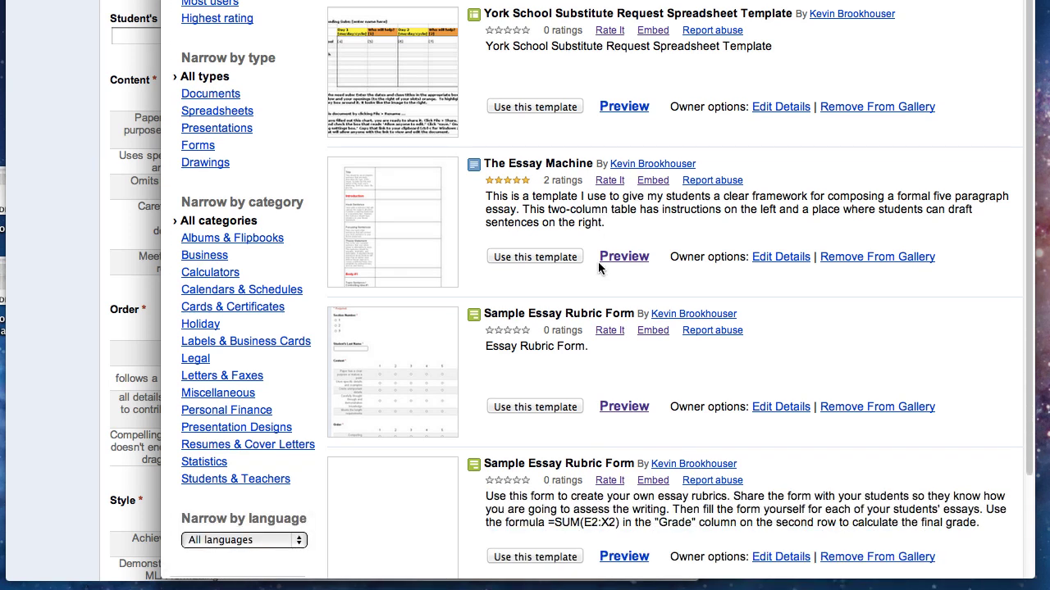
{"action": "scroll", "coordinate": [598, 263], "scroll_direction": "down", "scroll_amount": 1}
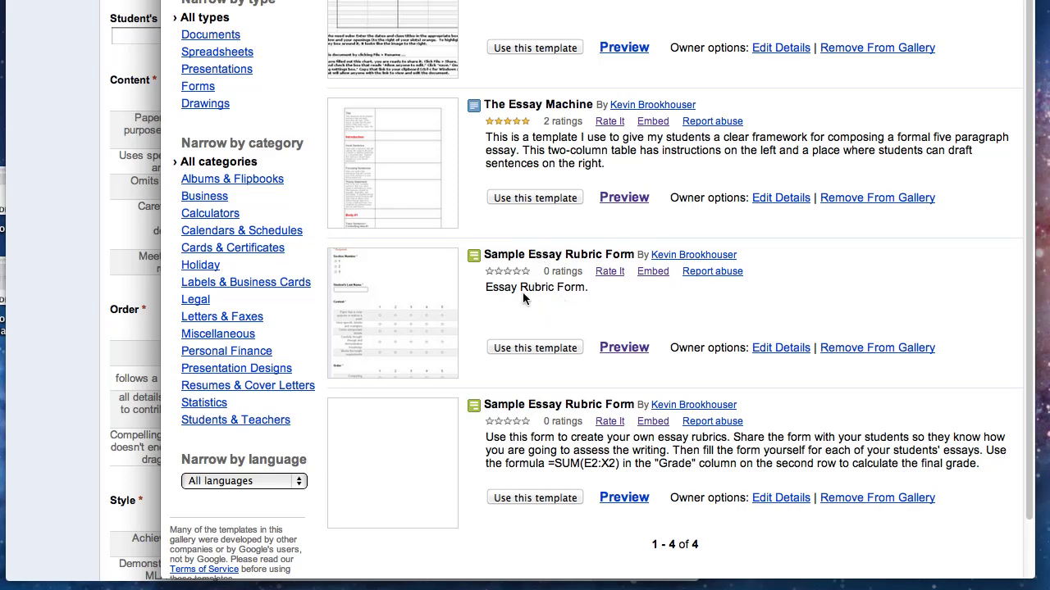
{"action": "left_click", "coordinate": [527, 347]}
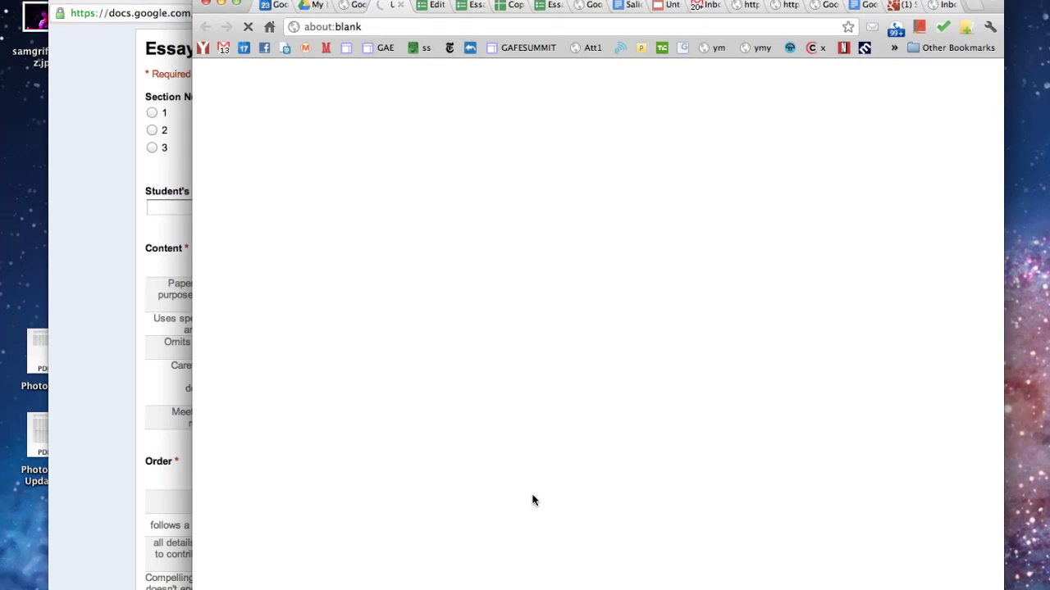
Open the new form's response spreadsheet and delete the sample data rows 2 to 4.
{"action": "mouse_move", "coordinate": [492, 227]}
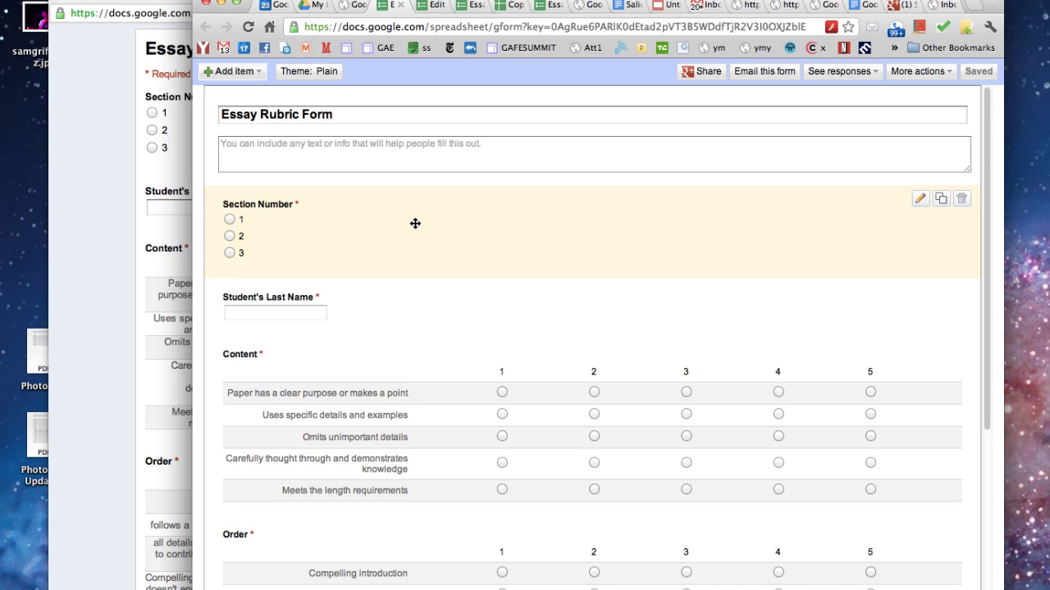
{"action": "left_click", "coordinate": [869, 73]}
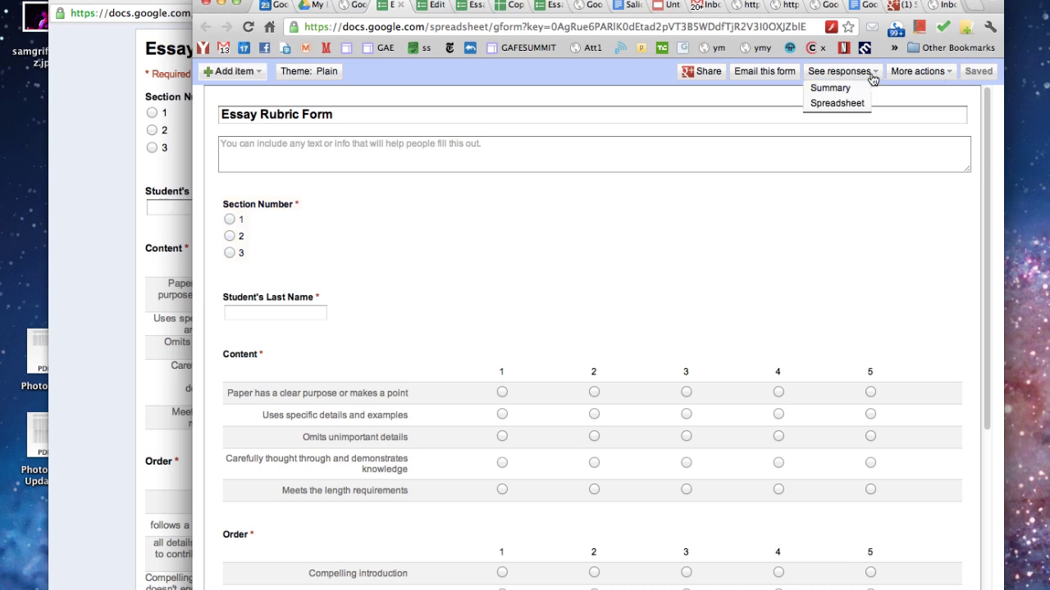
{"action": "left_click", "coordinate": [832, 104]}
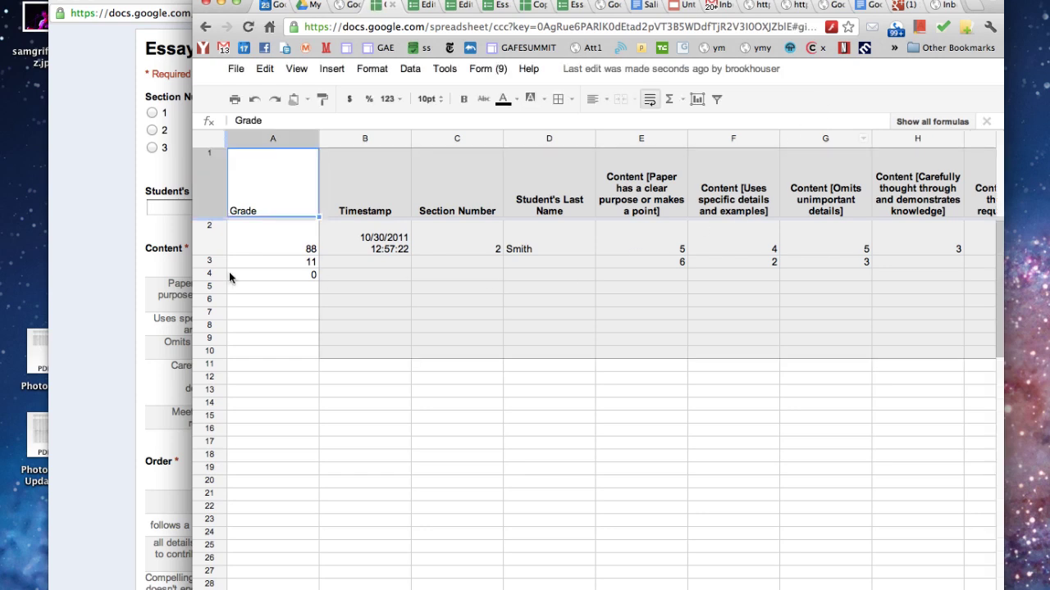
{"action": "left_click_drag", "start_coordinate": [205, 240], "coordinate": [211, 274]}
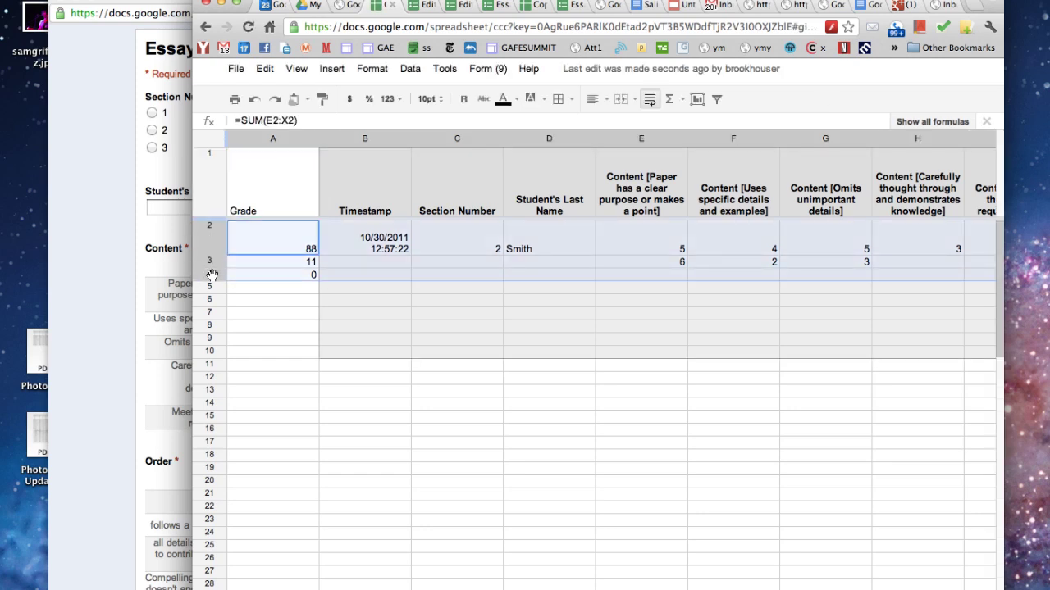
{"action": "key", "text": "Delete"}
{"action": "left_click", "coordinate": [509, 300]}
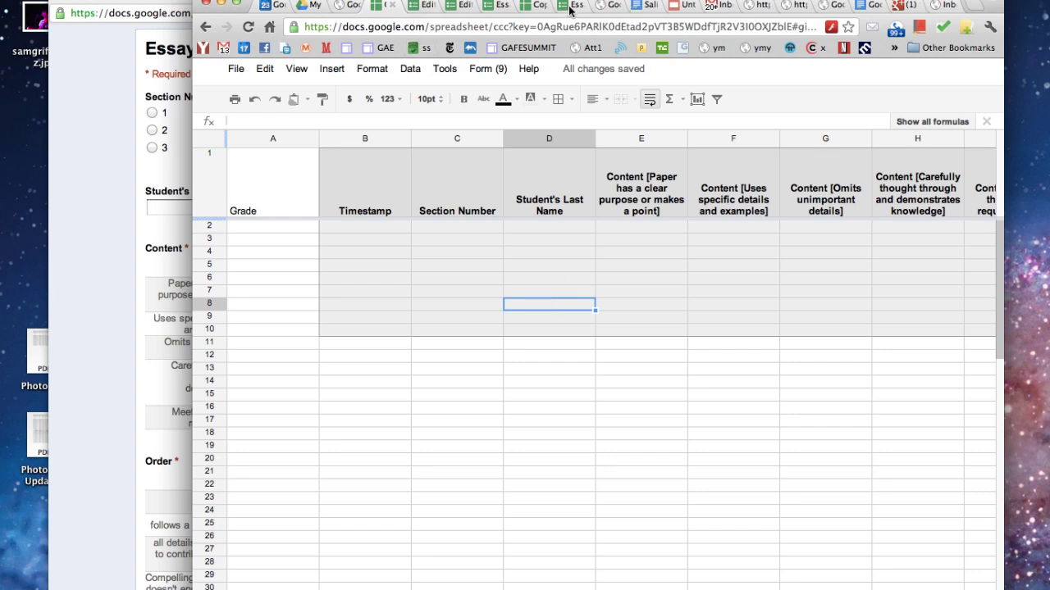
In the graded responses spreadsheet, extend the Grade formula from A4 down through A6 for the newest submissions.
{"action": "left_click", "coordinate": [346, 5]}
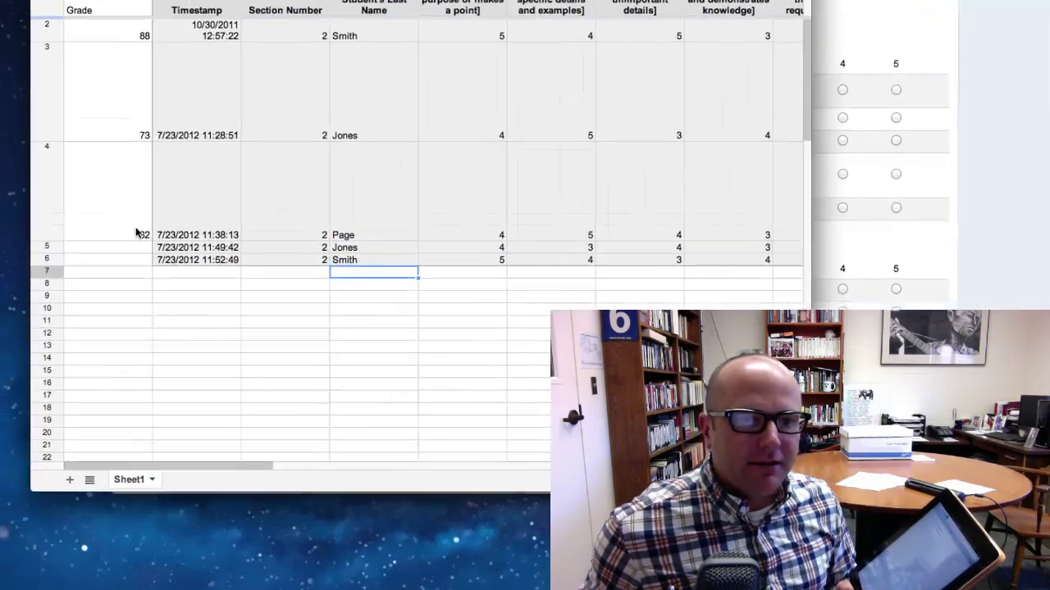
{"action": "left_click", "coordinate": [94, 156]}
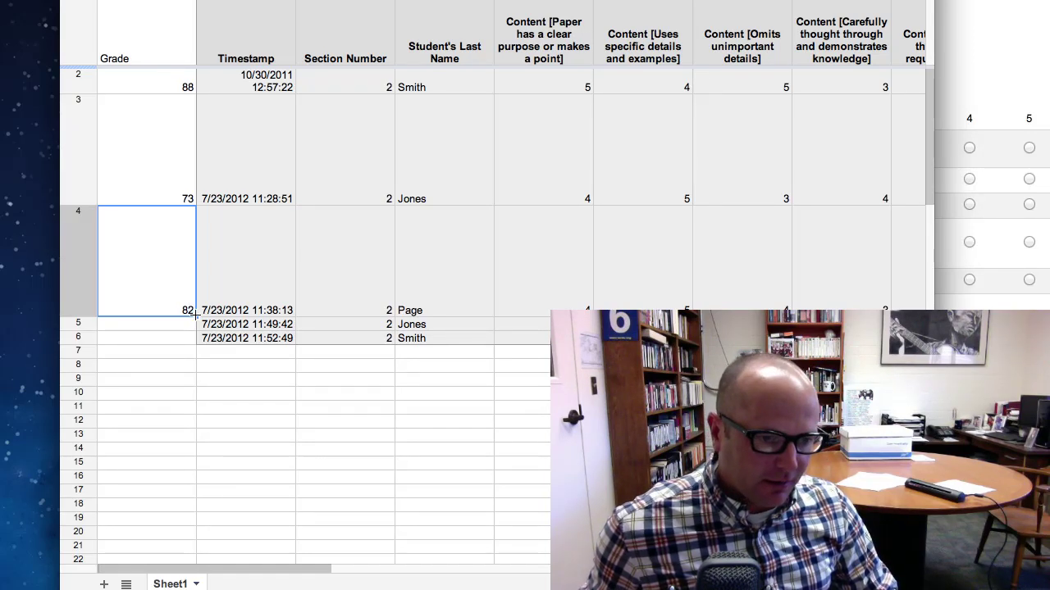
{"action": "left_click_drag", "start_coordinate": [195, 315], "coordinate": [190, 336]}
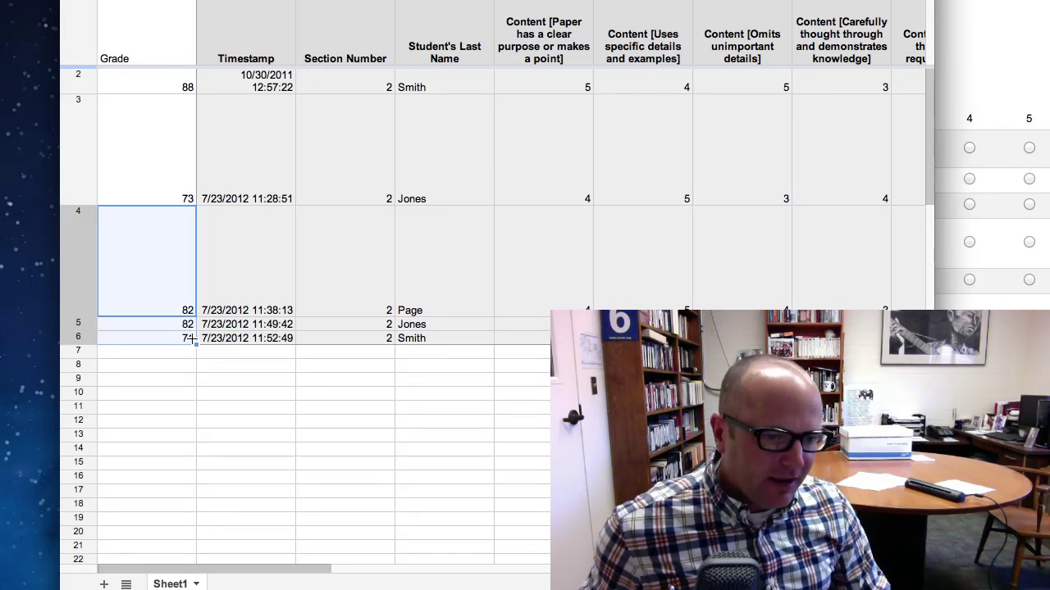
{"action": "left_click", "coordinate": [211, 352]}
{"action": "left_click", "coordinate": [169, 332]}
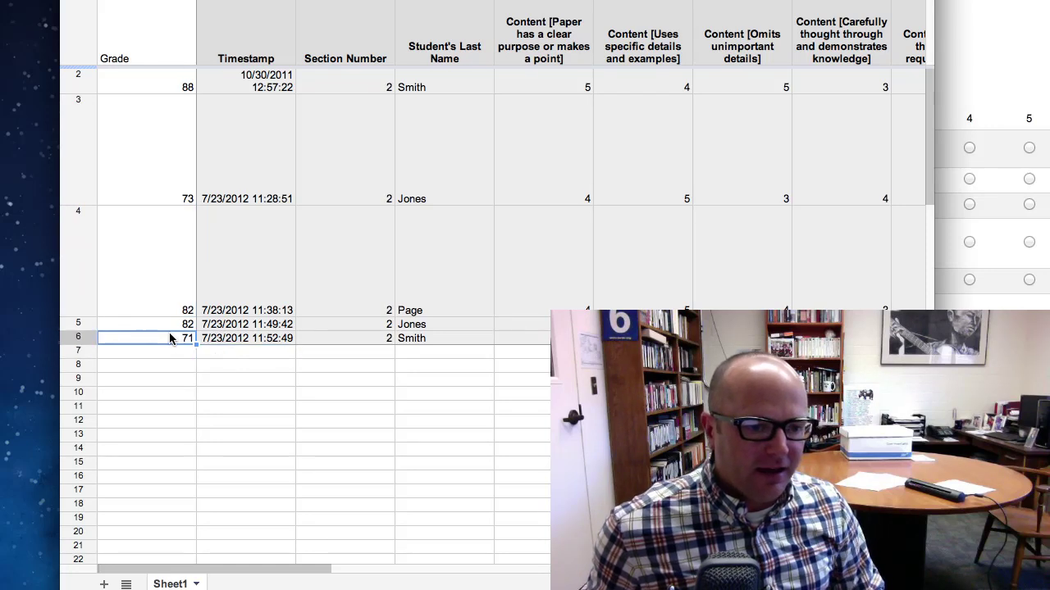